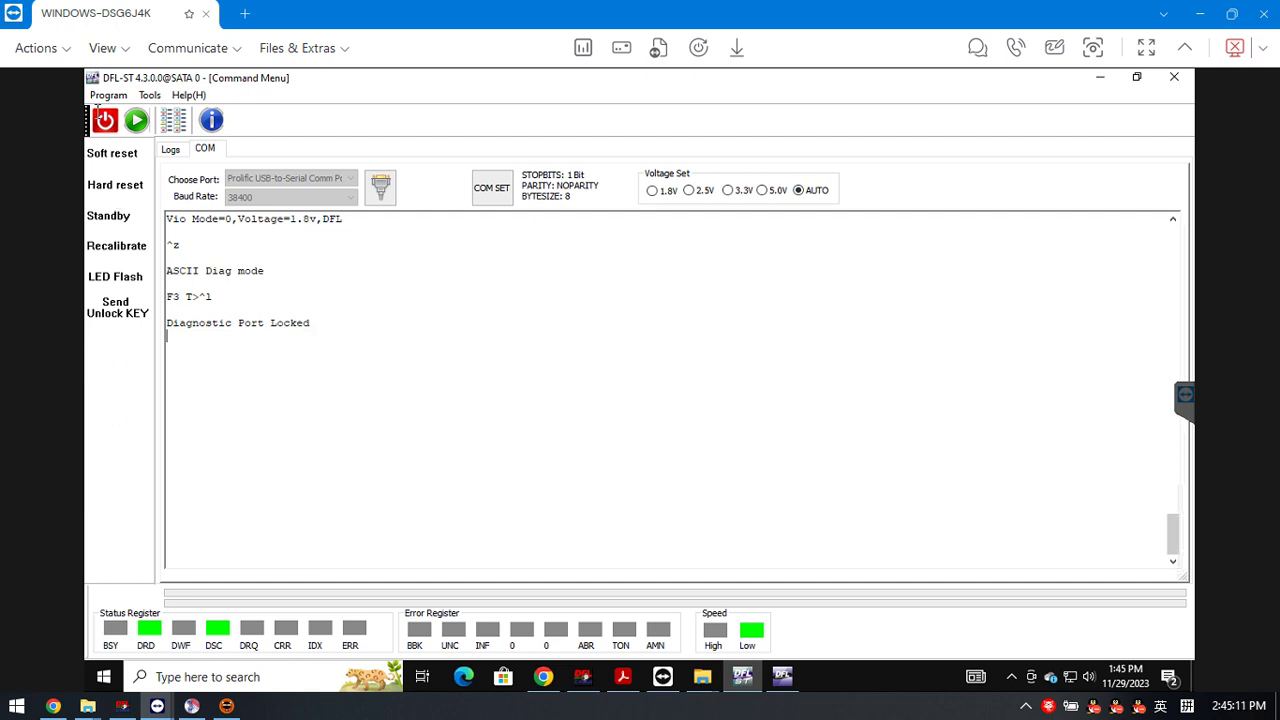
Step: Power-cycle the drive and send the unlock key to its locked diagnostic port
click(106, 120)
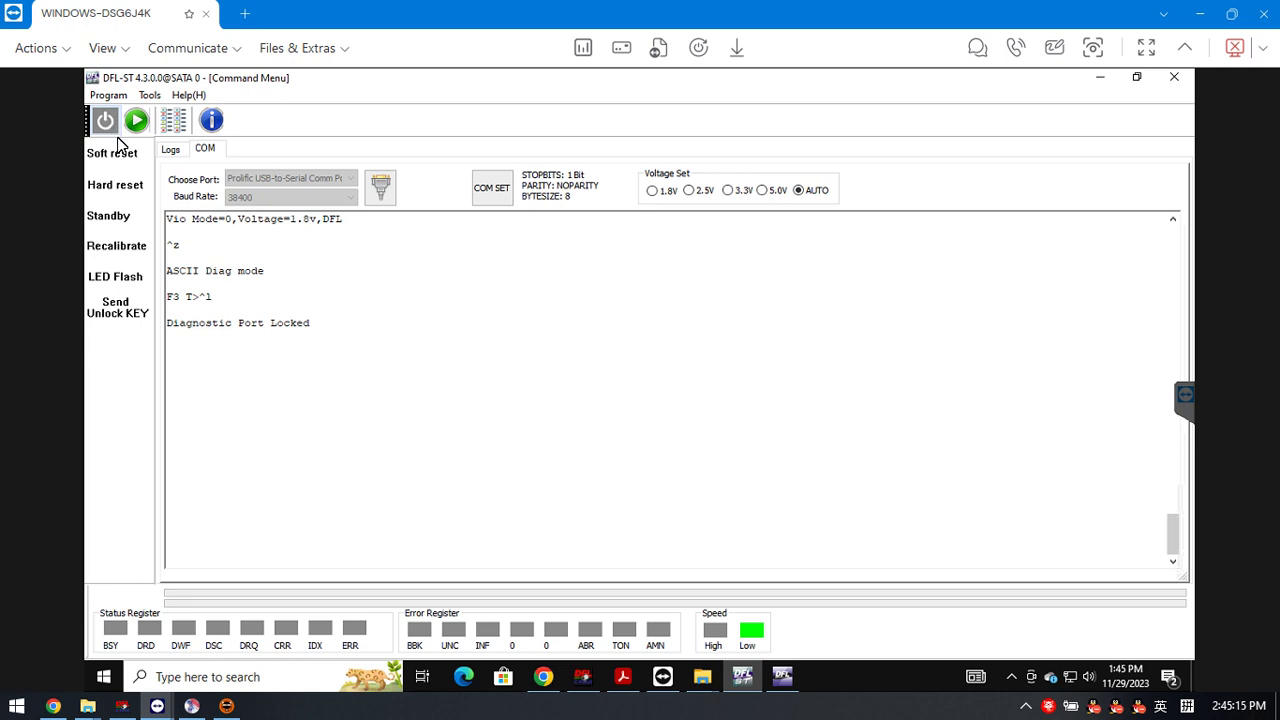
click(106, 120)
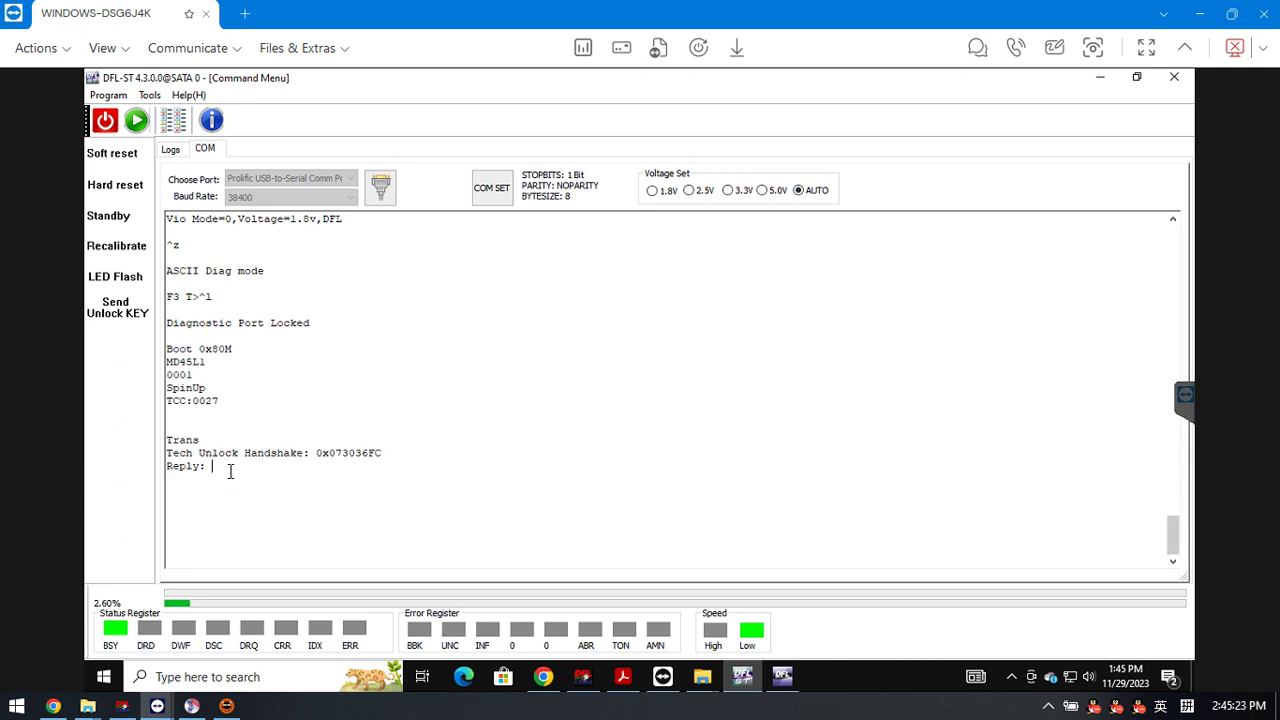
click(117, 312)
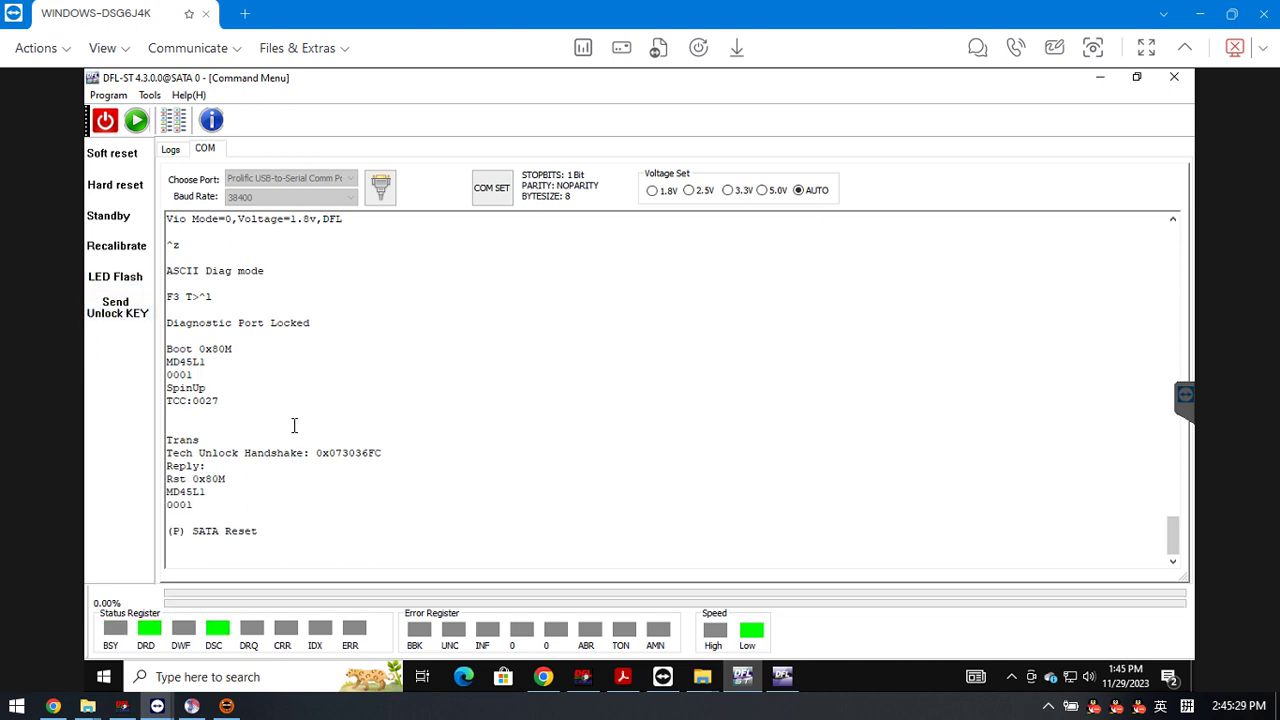
Step: Start the drive utility, obtain the drive's details and load it with the detected M11(A1) family
click(138, 121)
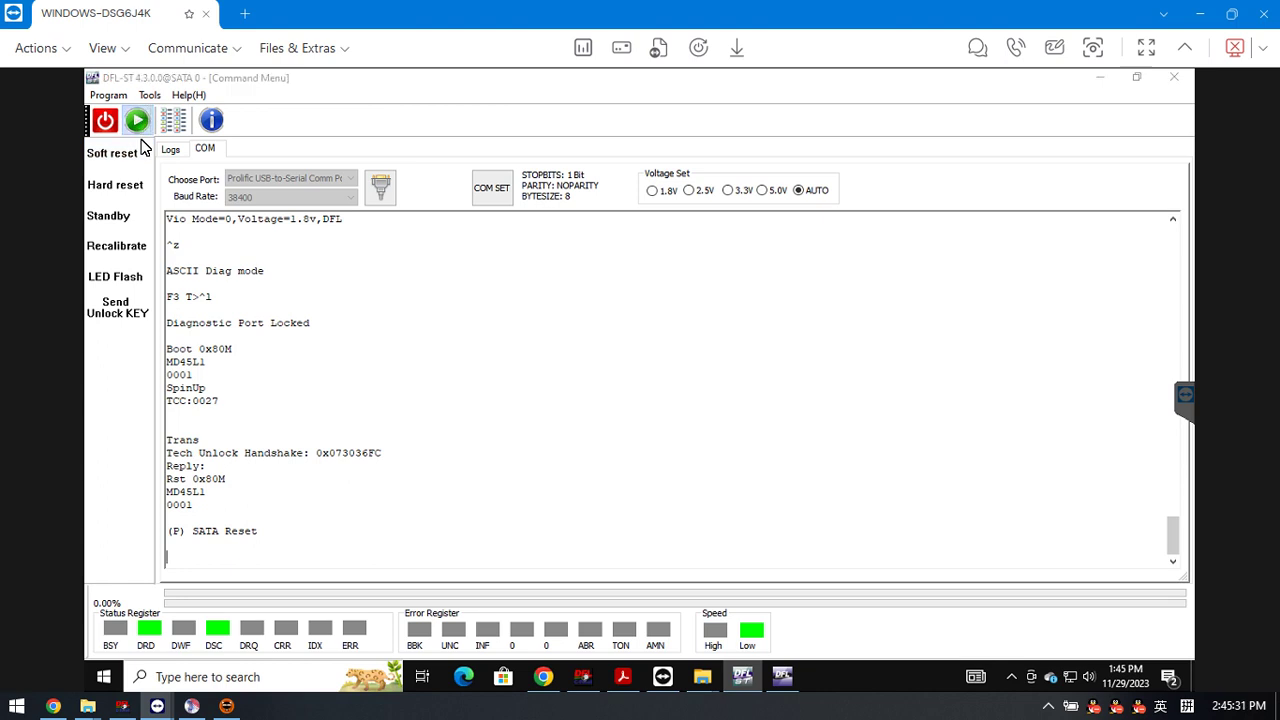
click(652, 384)
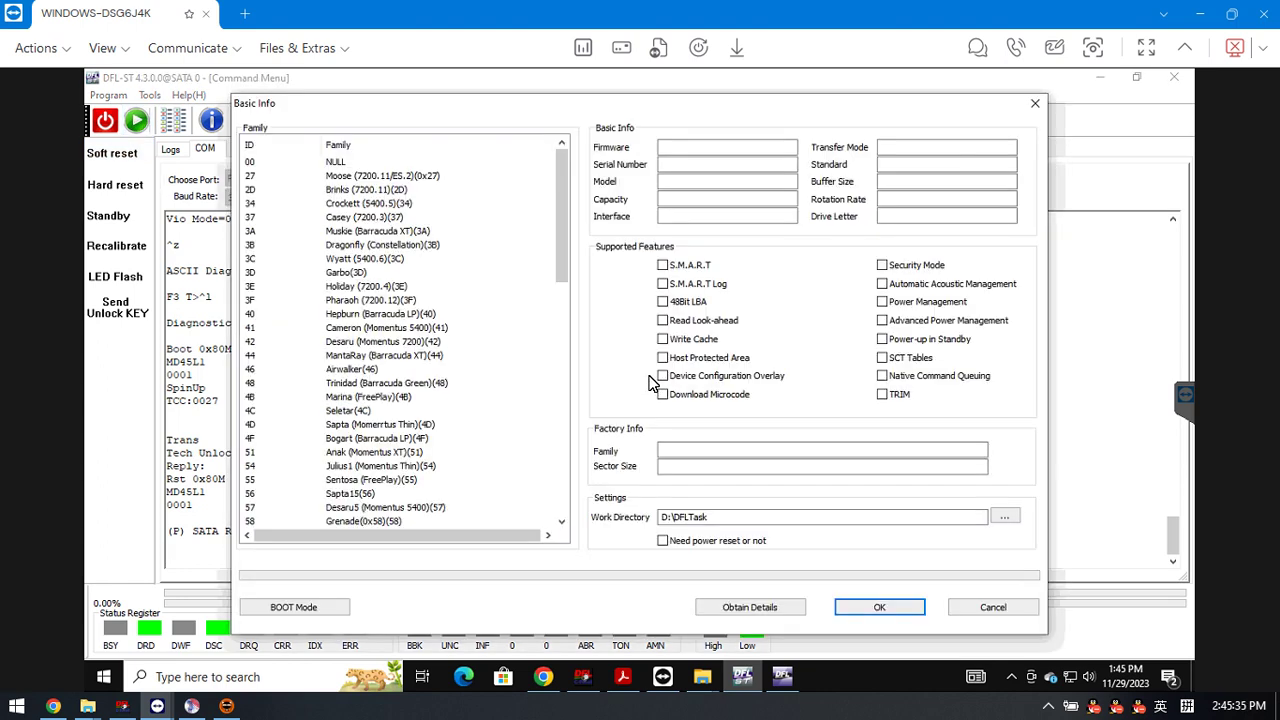
click(757, 609)
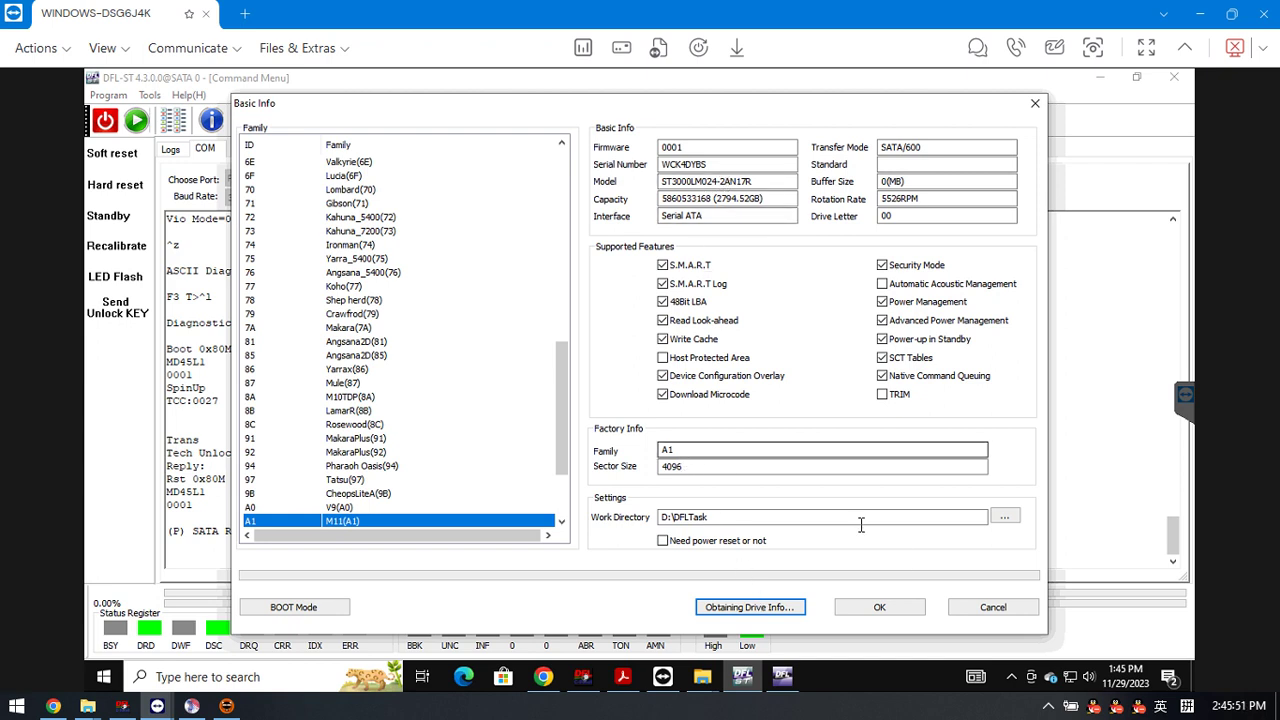
click(887, 614)
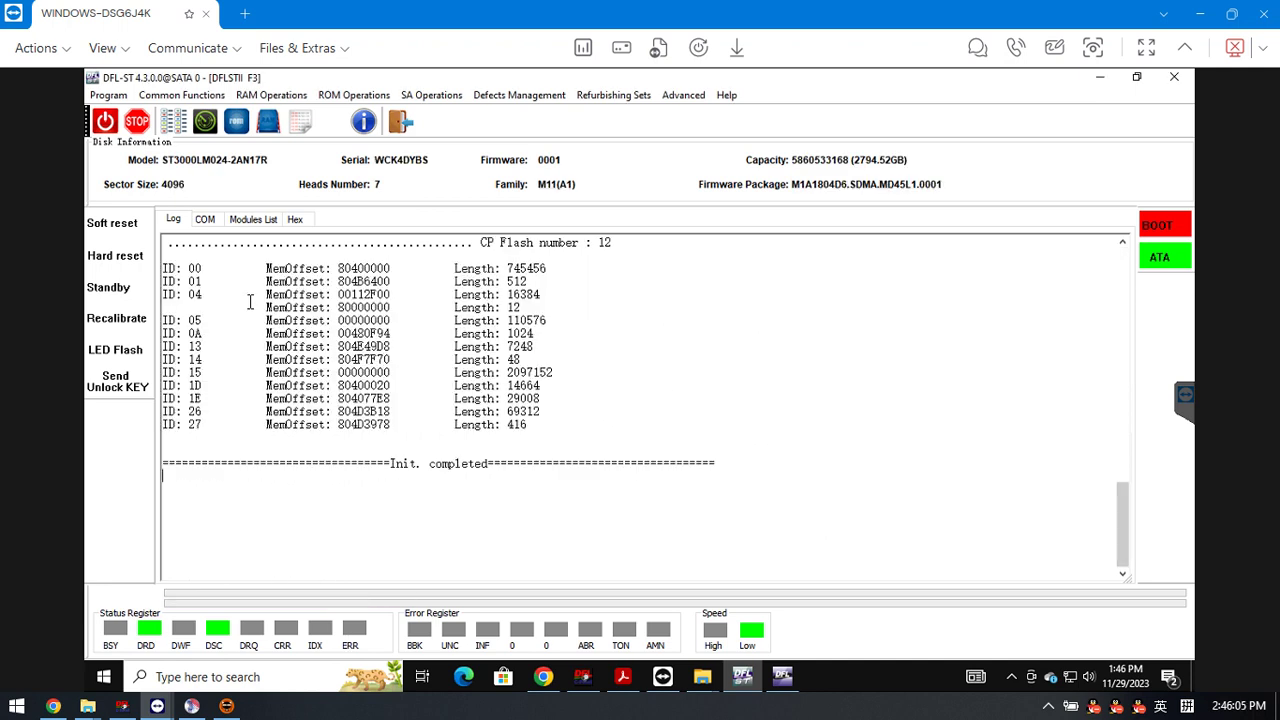
Step: Browse the modules list, read 1 sector from LBA 0 over ATA, and examine its hex data
click(250, 220)
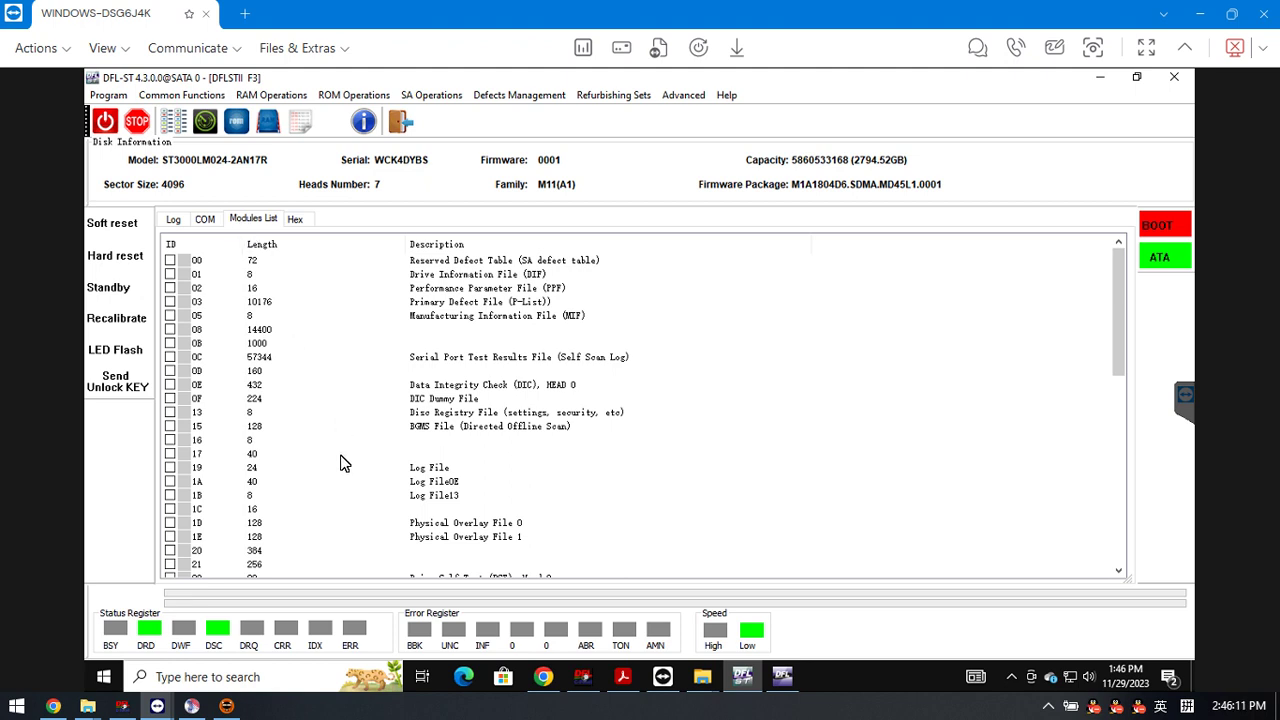
scroll(342, 463, down, 3)
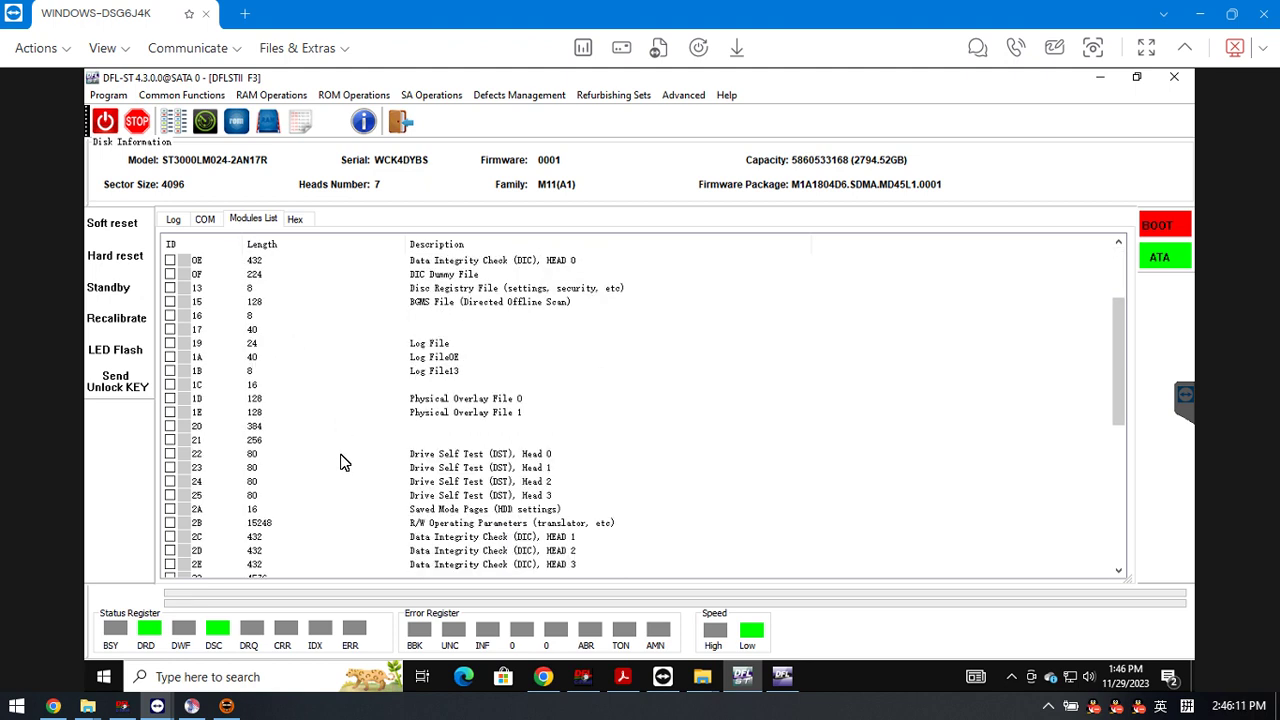
click(300, 219)
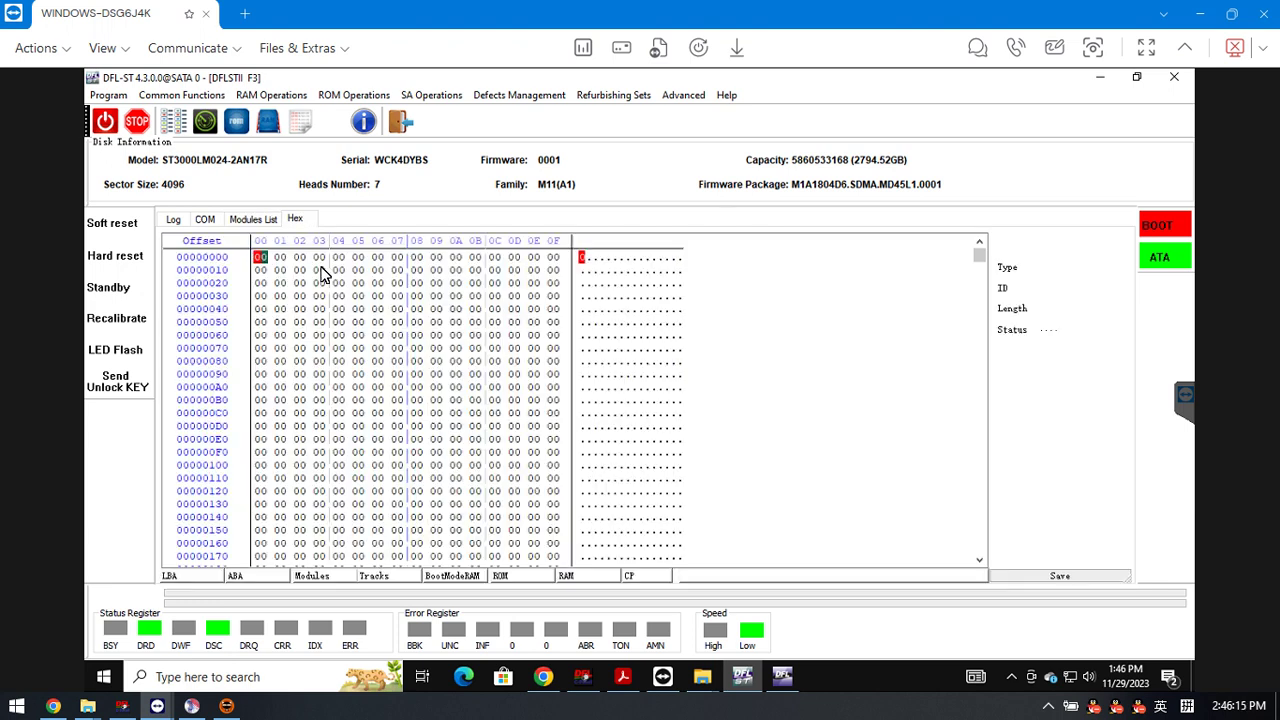
click(203, 580)
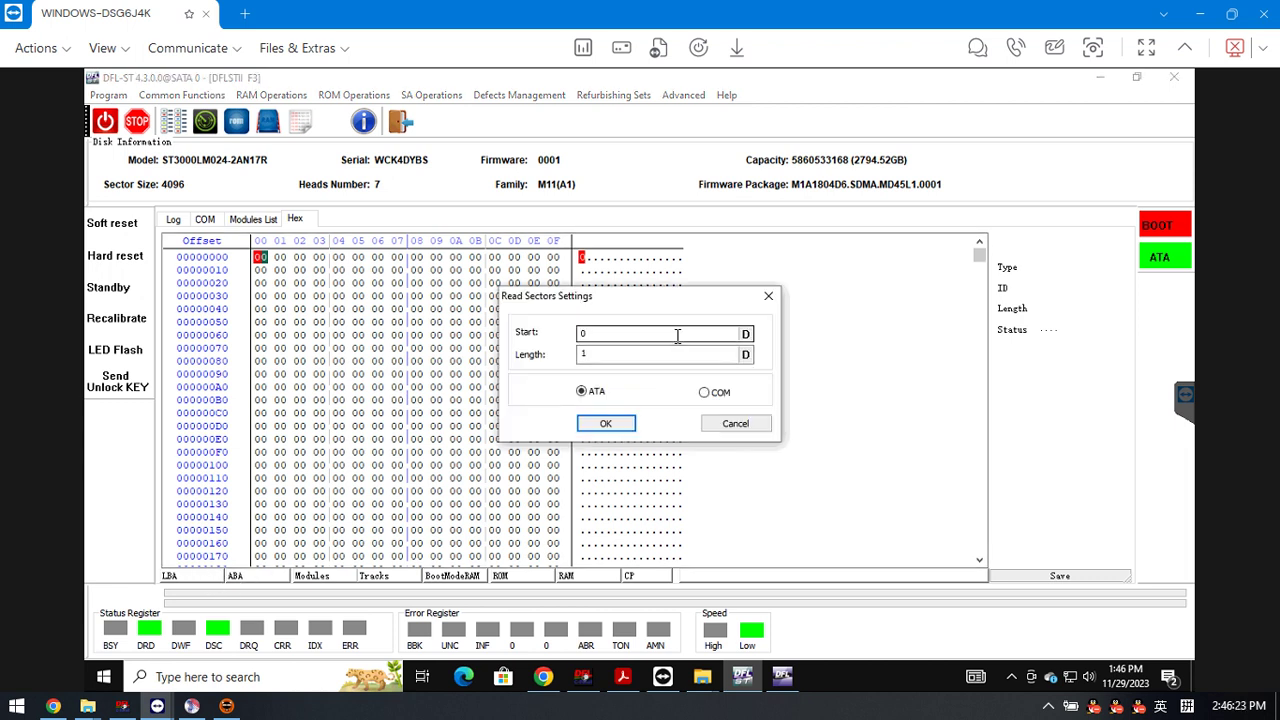
click(612, 425)
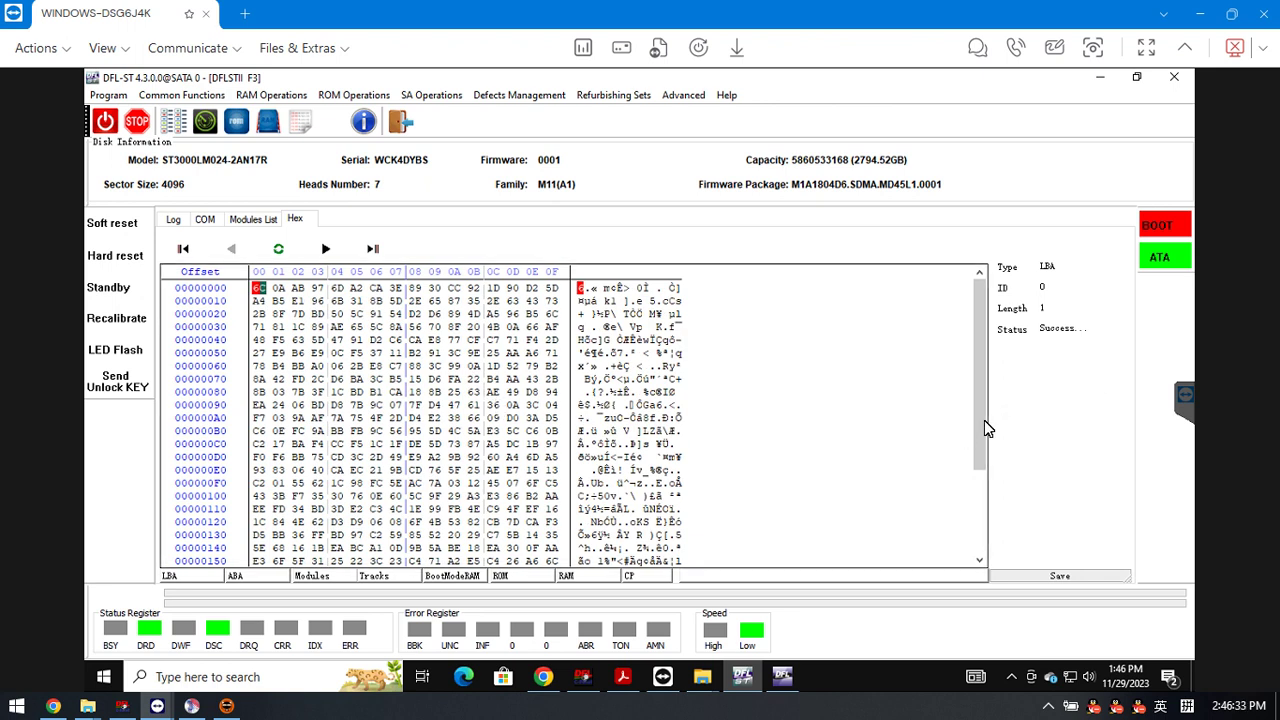
scroll(984, 500, down, 1)
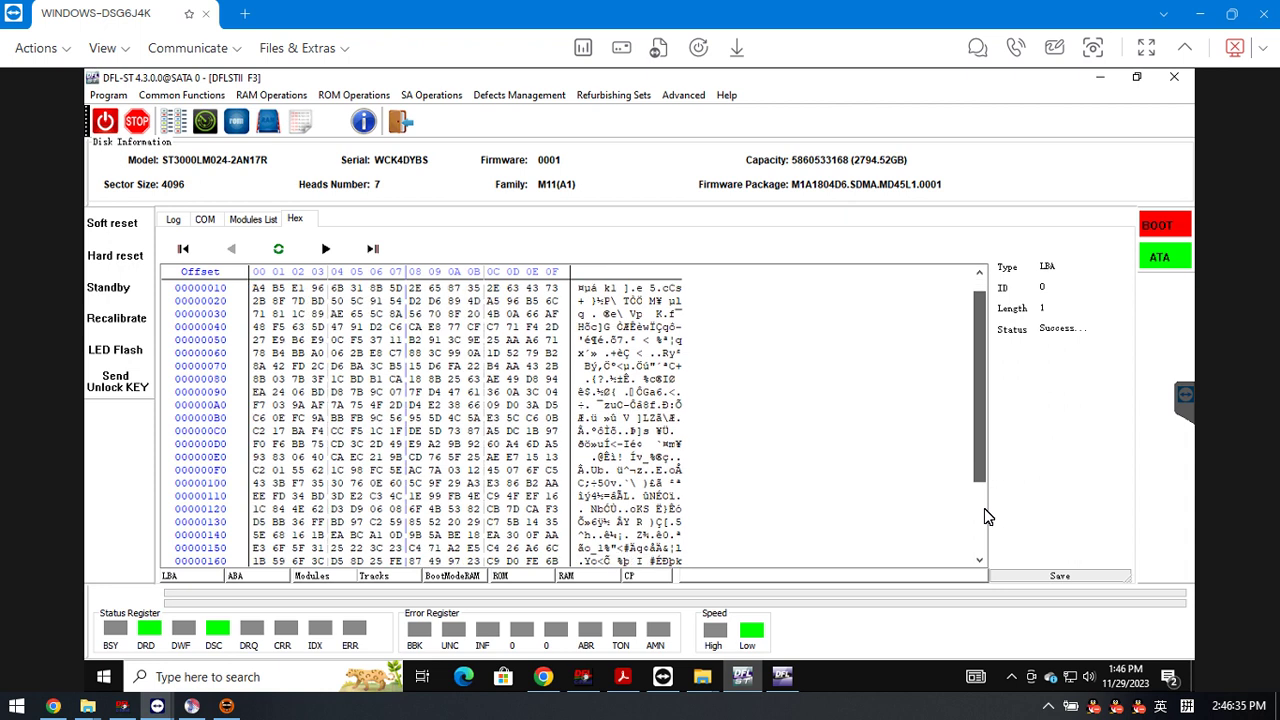
scroll(984, 529, down, 4)
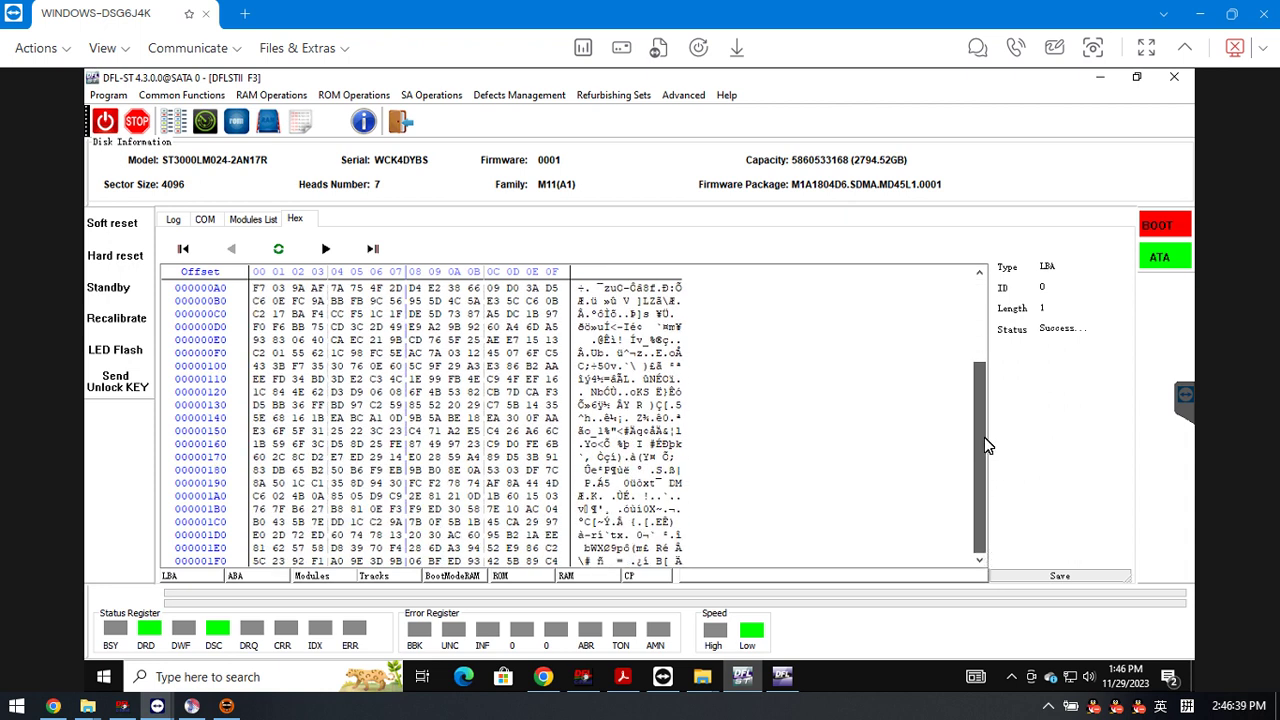
scroll(972, 310, up, 1)
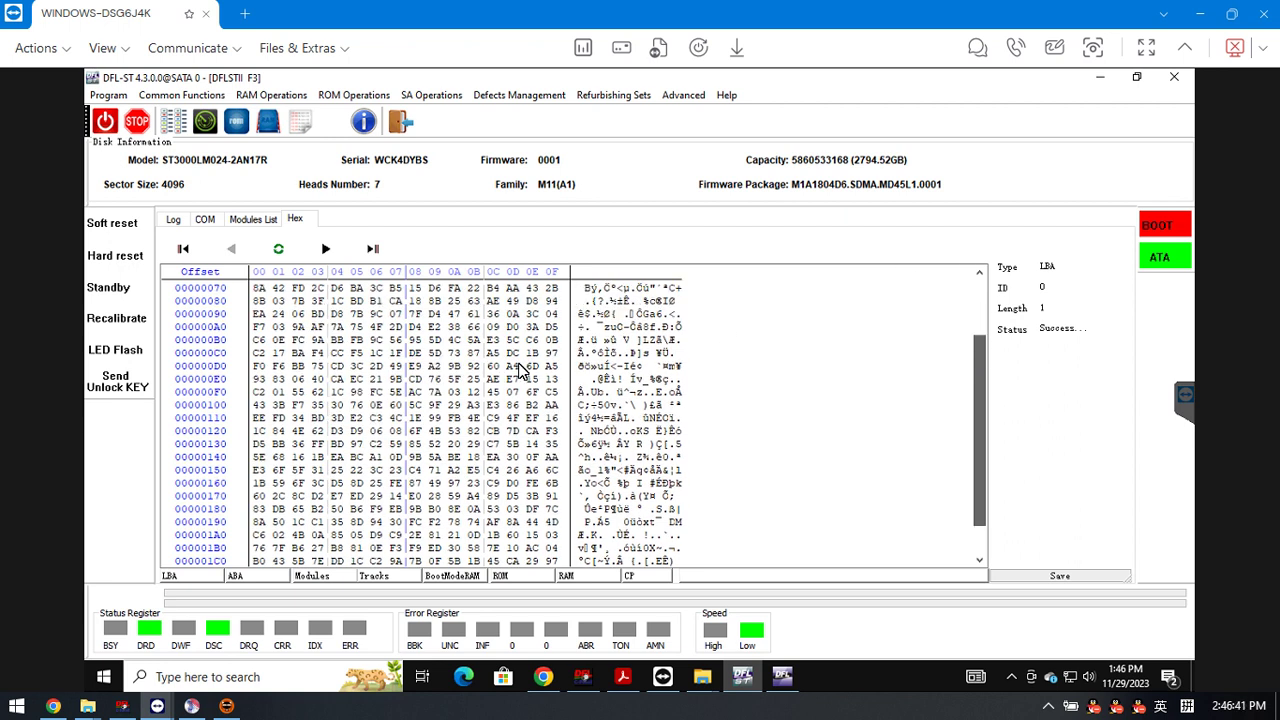
scroll(503, 375, up, 3)
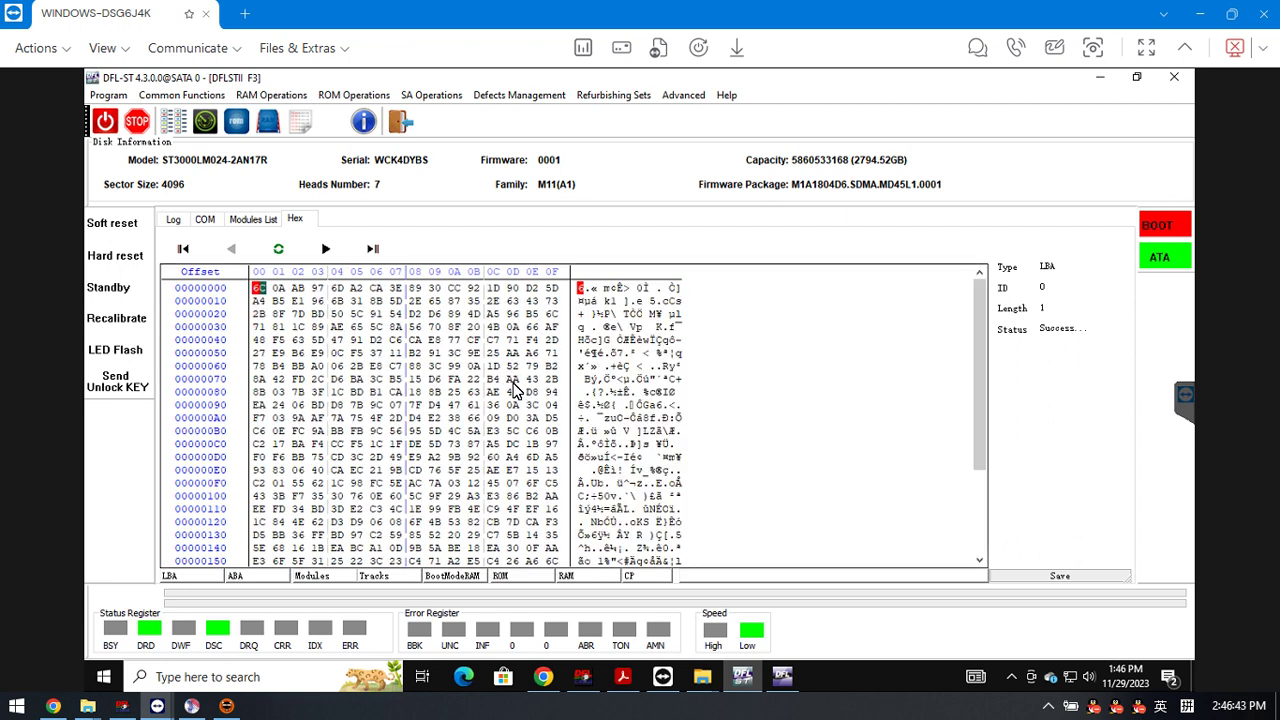
drag(982, 440, 981, 560)
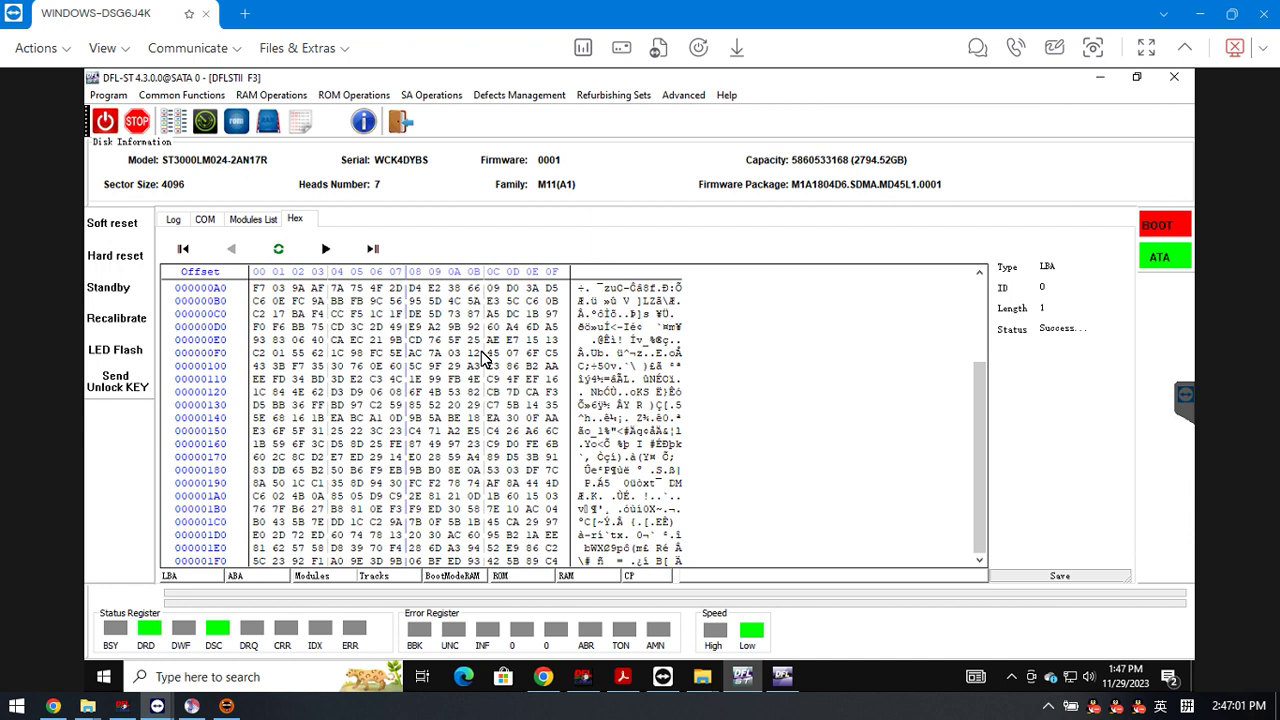
Step: Run a Read Verify scan from LBA 0 with block size 256, stop it and close the scan
click(205, 220)
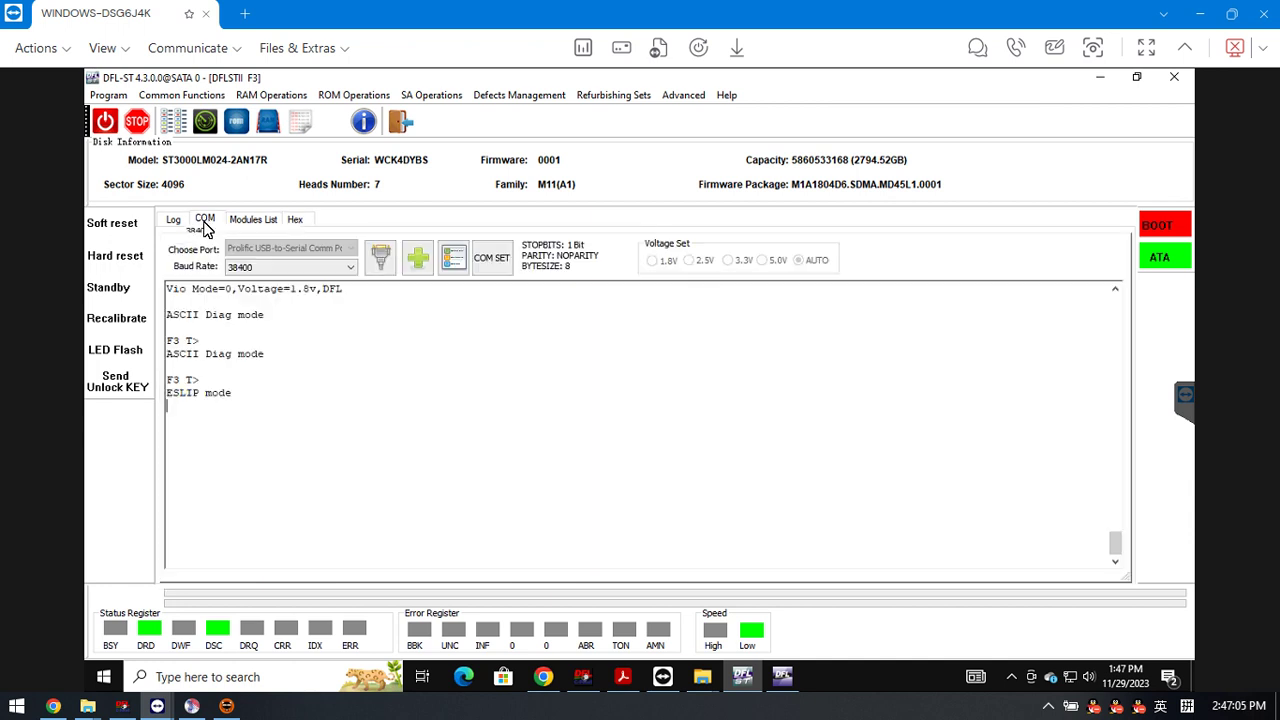
click(178, 131)
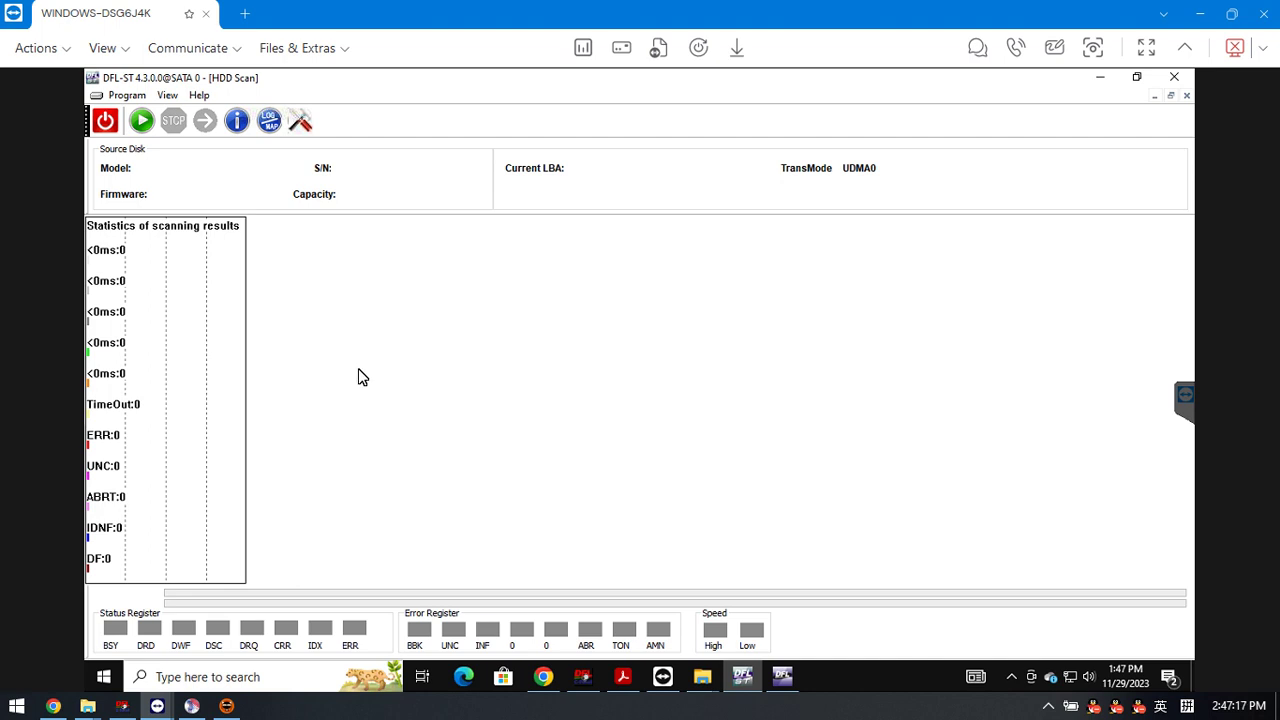
click(145, 120)
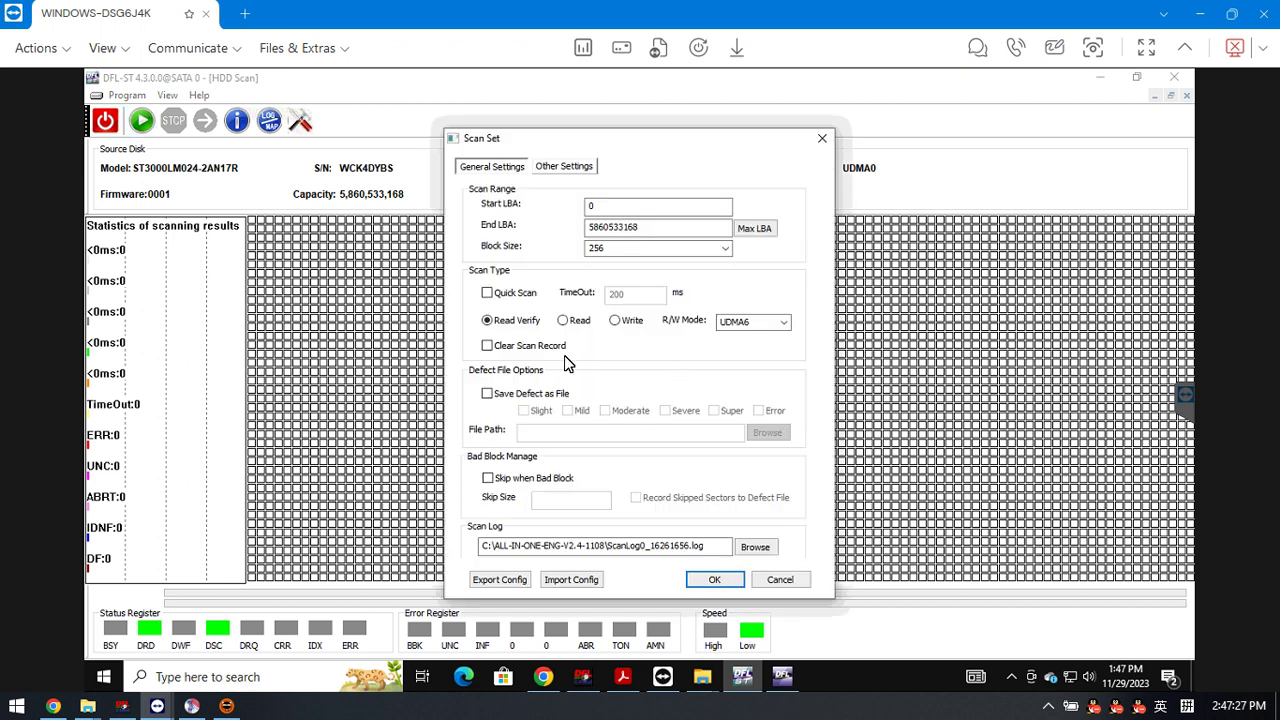
key(Return)
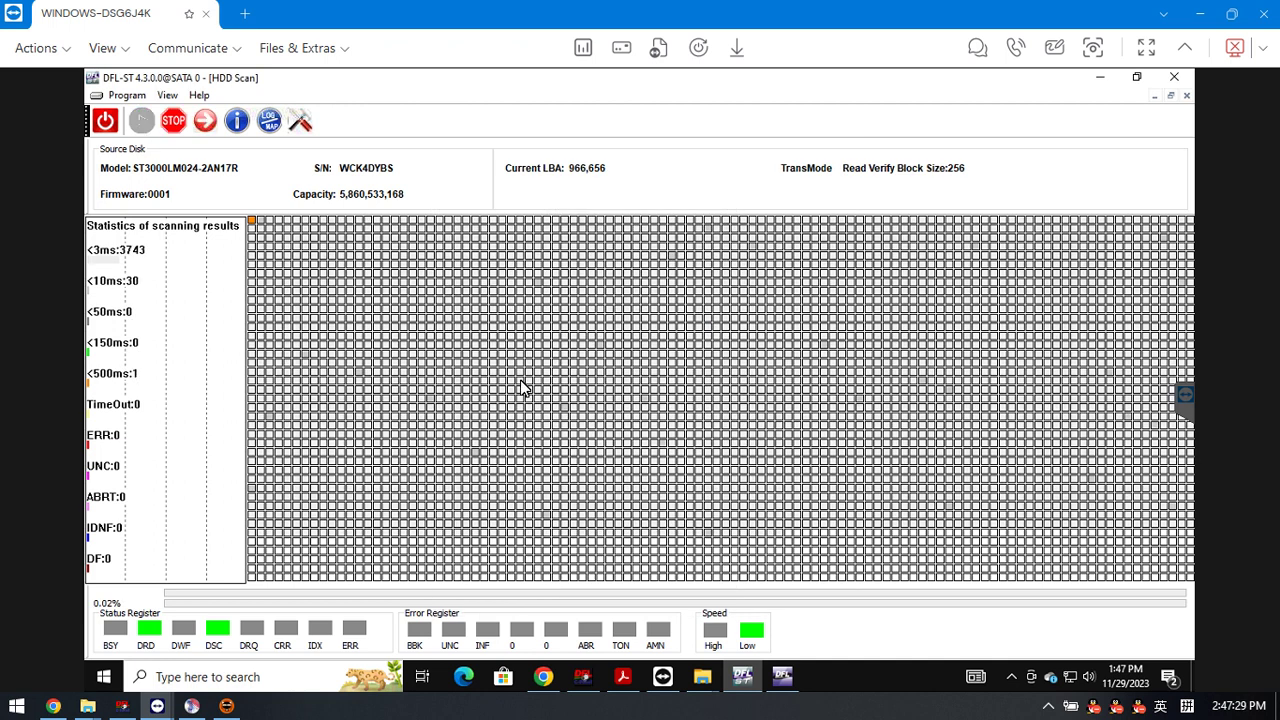
click(173, 122)
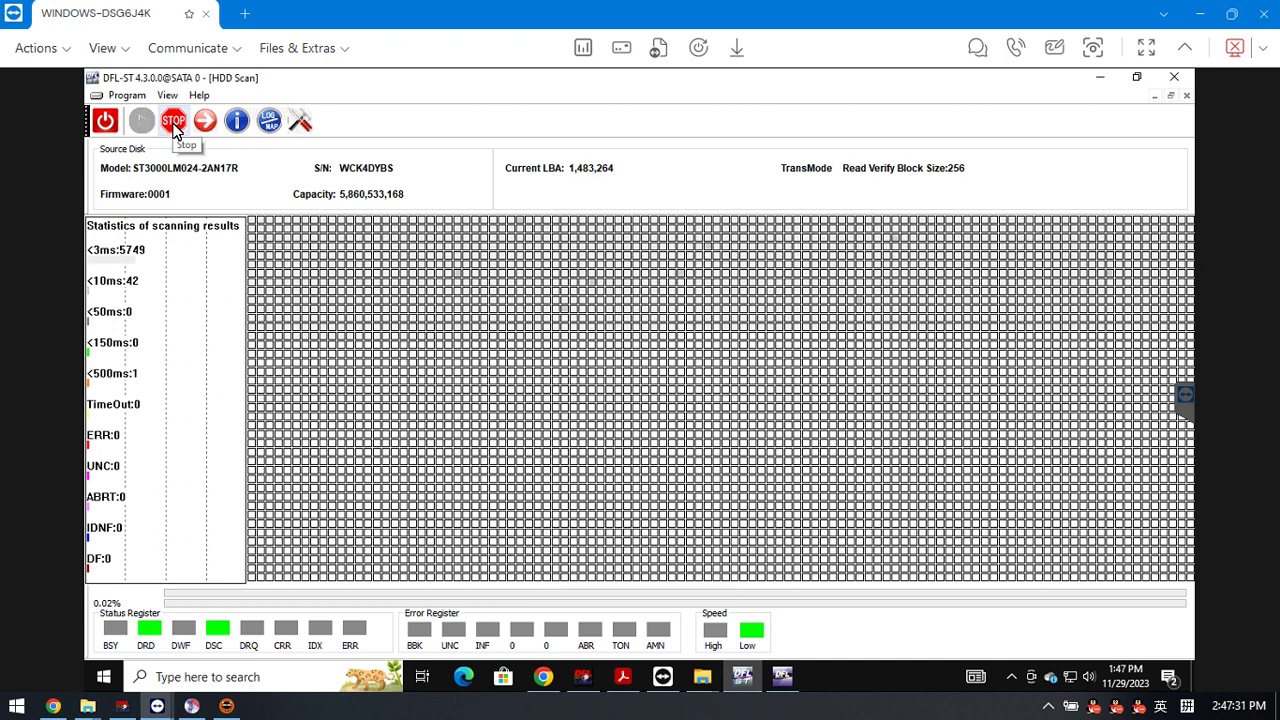
click(1187, 96)
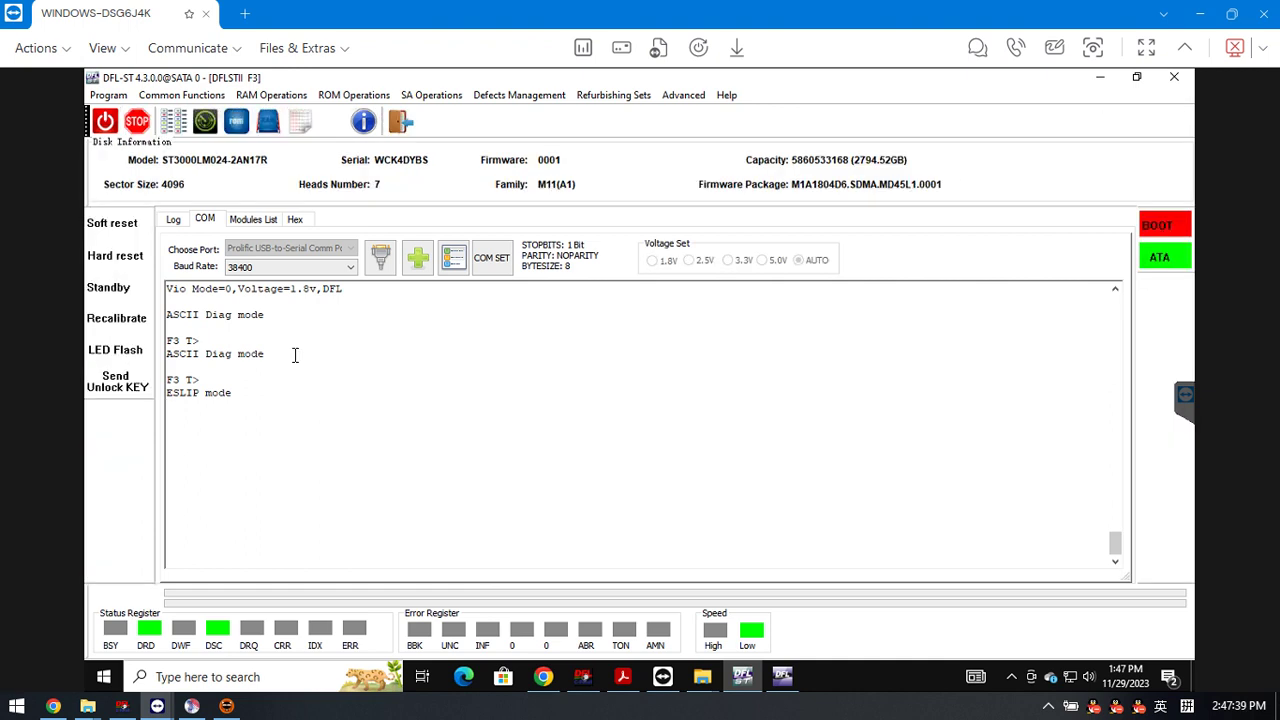
Step: Open module 40 from the modules list for editing and select the byte at offset 00000004
click(256, 220)
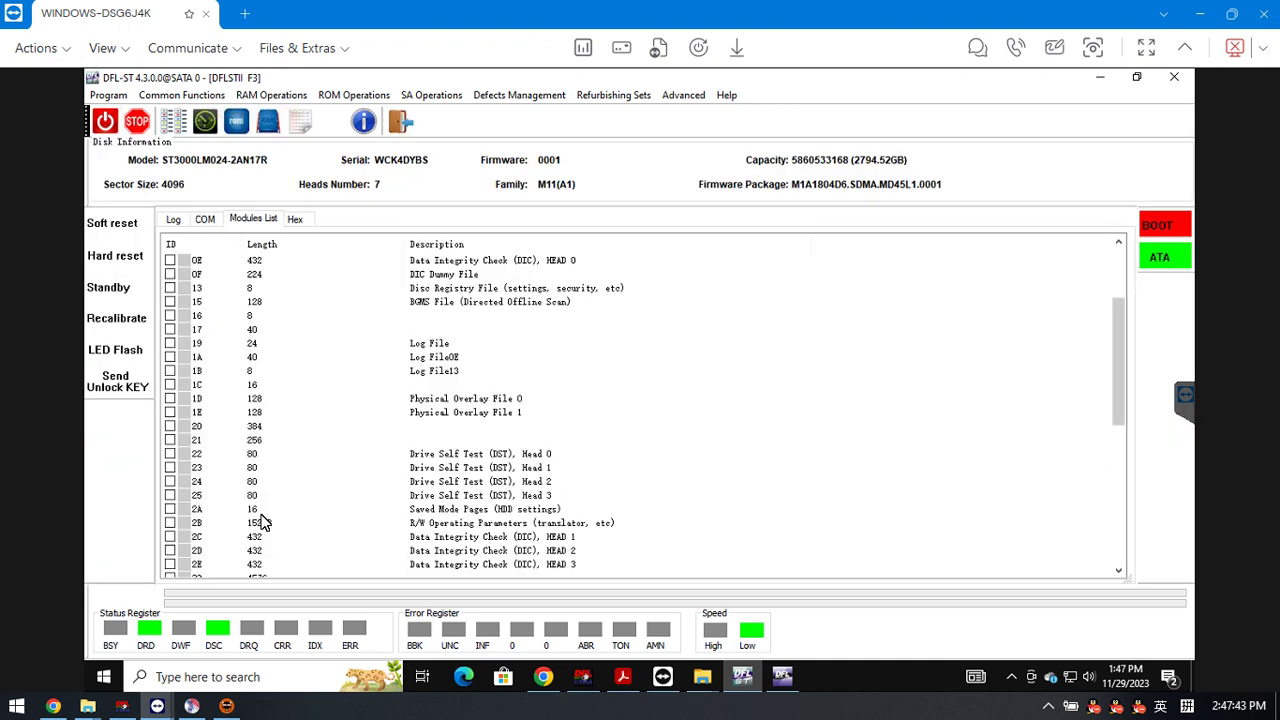
scroll(262, 522, down, 3)
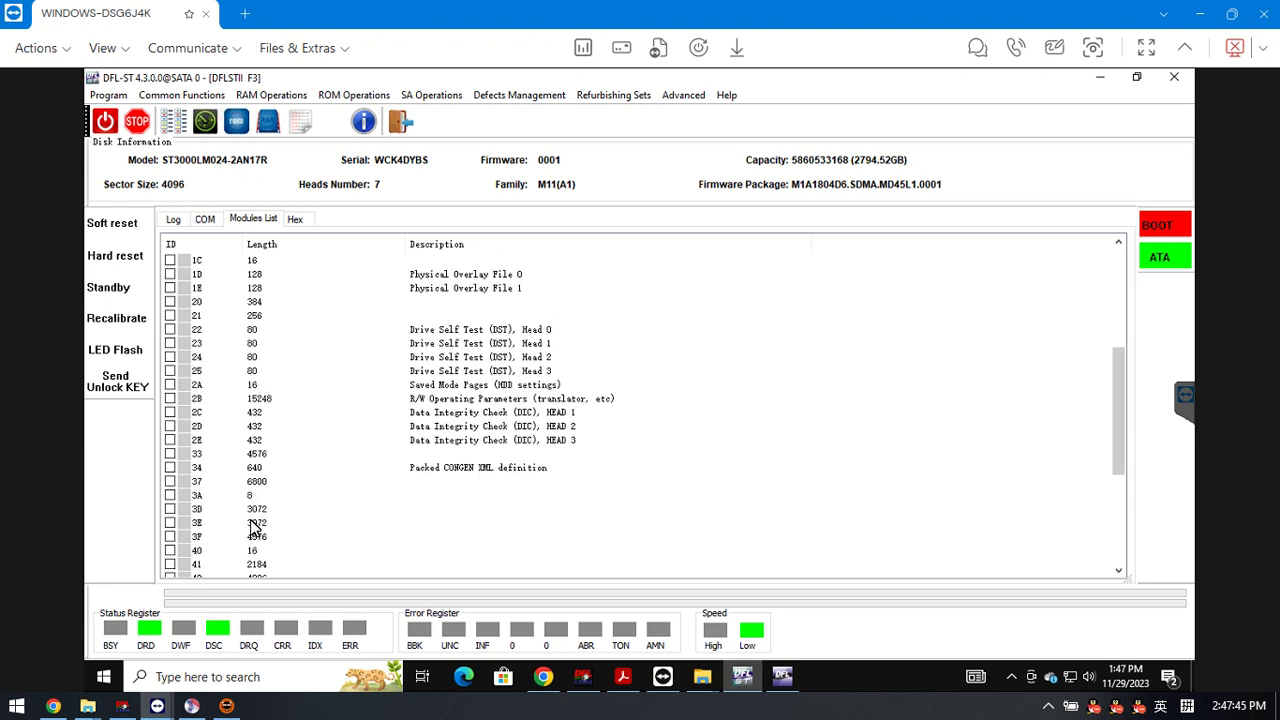
double_click(220, 557)
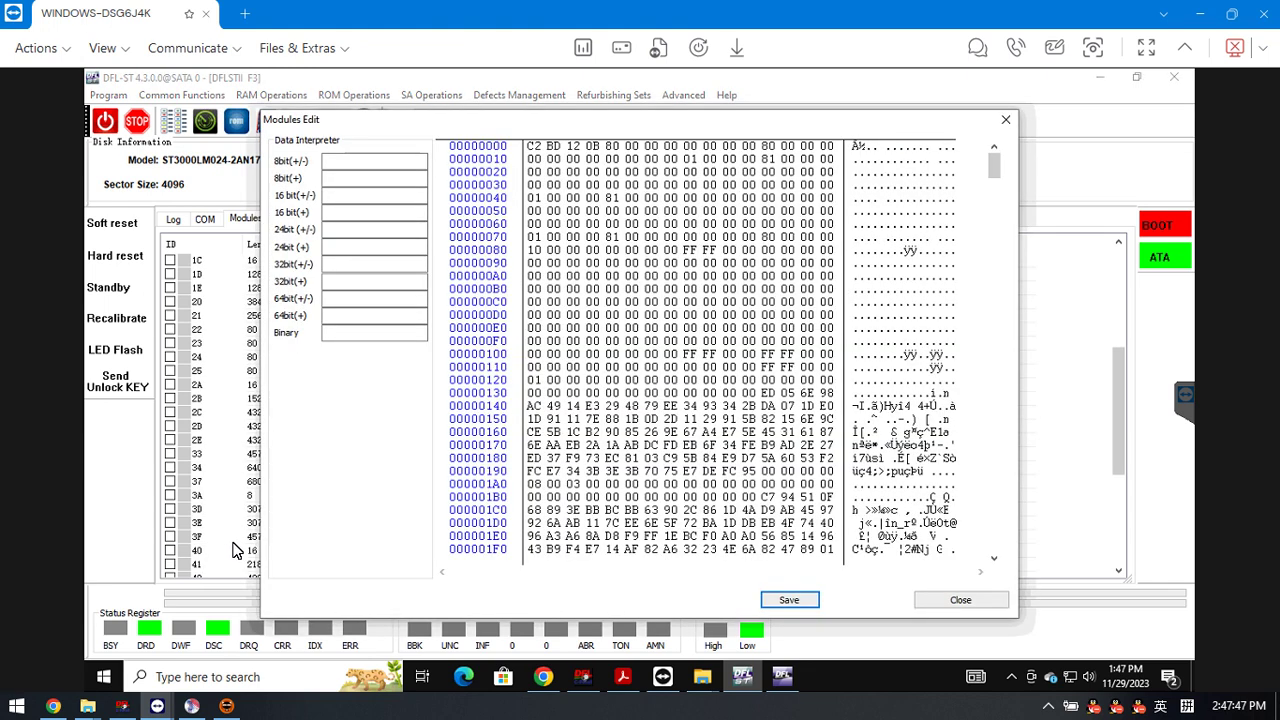
click(612, 147)
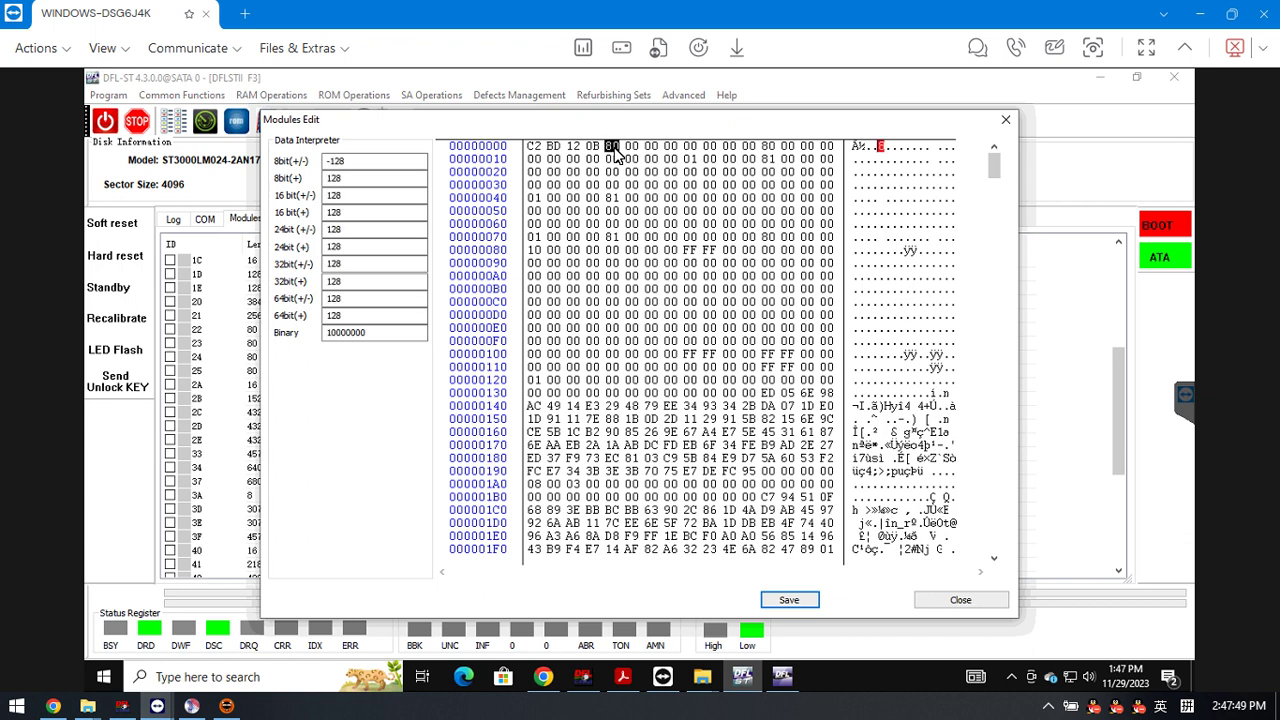
text(81)
Step: Examine the module's hex data down to where the FF filler begins and inspect the value at offset 00001C88
drag(995, 161, 997, 251)
scroll(996, 303, down, 6)
scroll(996, 311, down, 15)
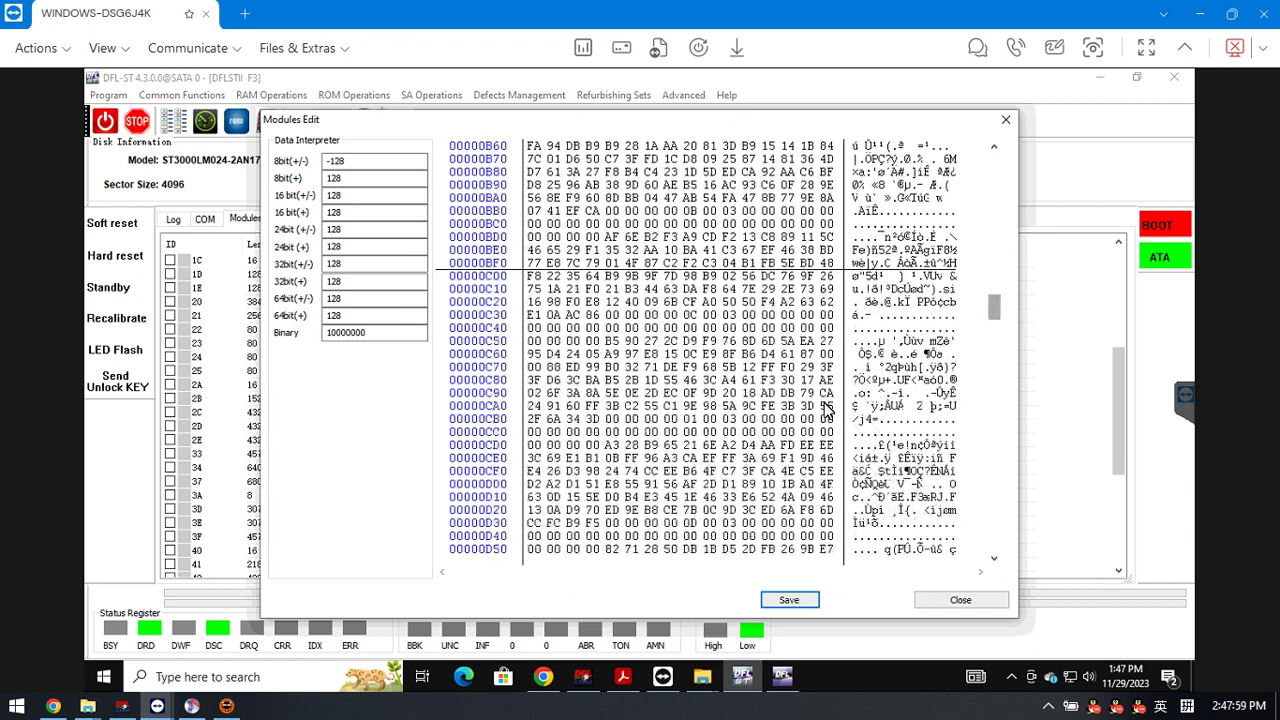
scroll(826, 409, down, 7)
scroll(826, 409, down, 11)
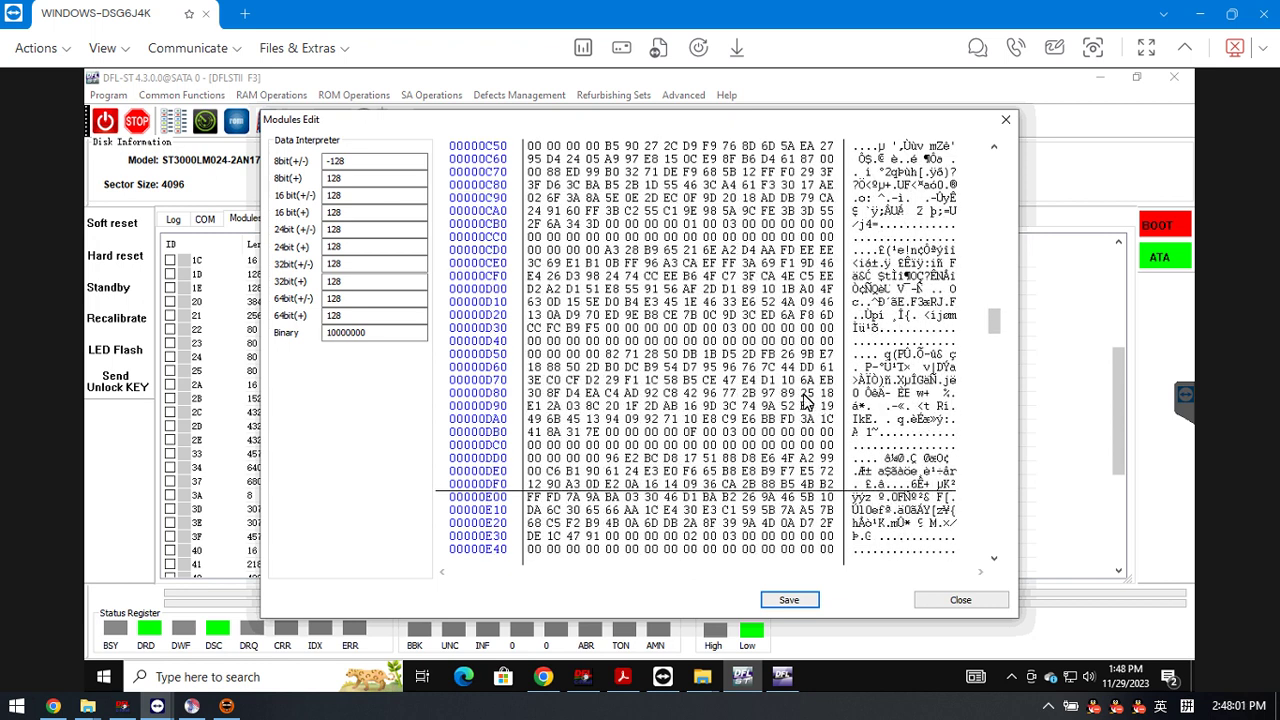
scroll(885, 376, down, 5)
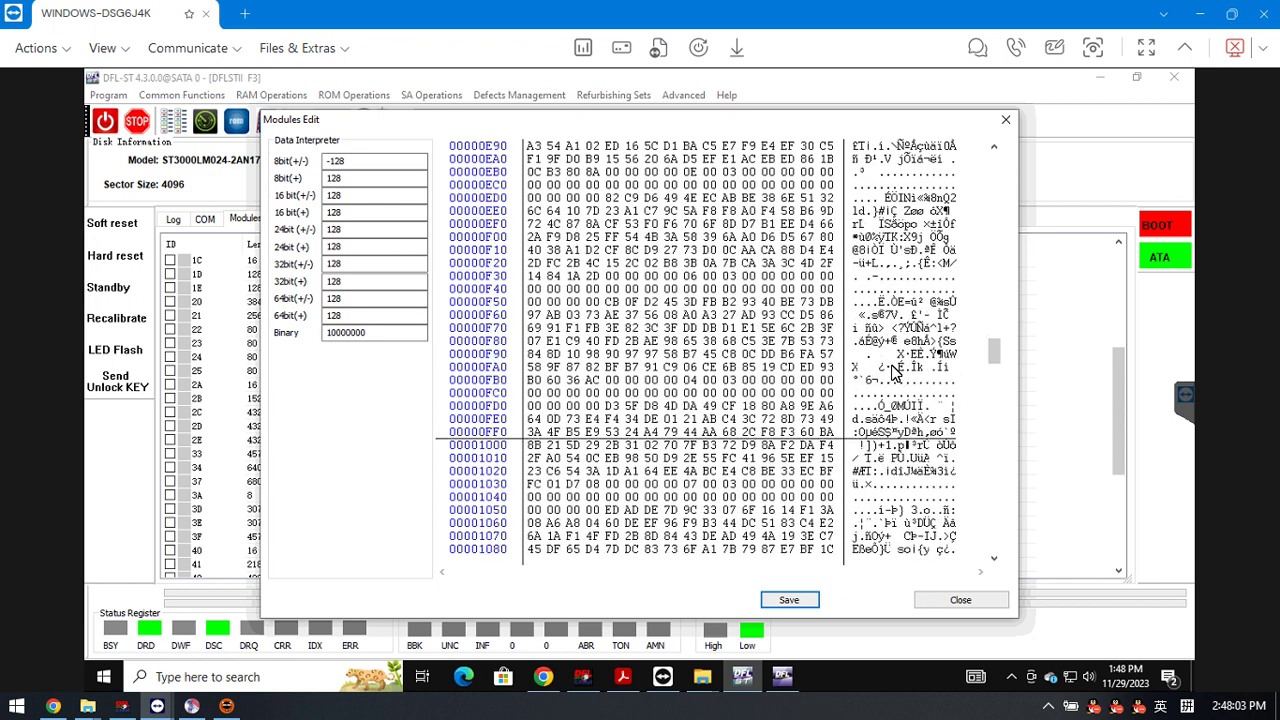
scroll(888, 376, down, 5)
scroll(790, 378, down, 11)
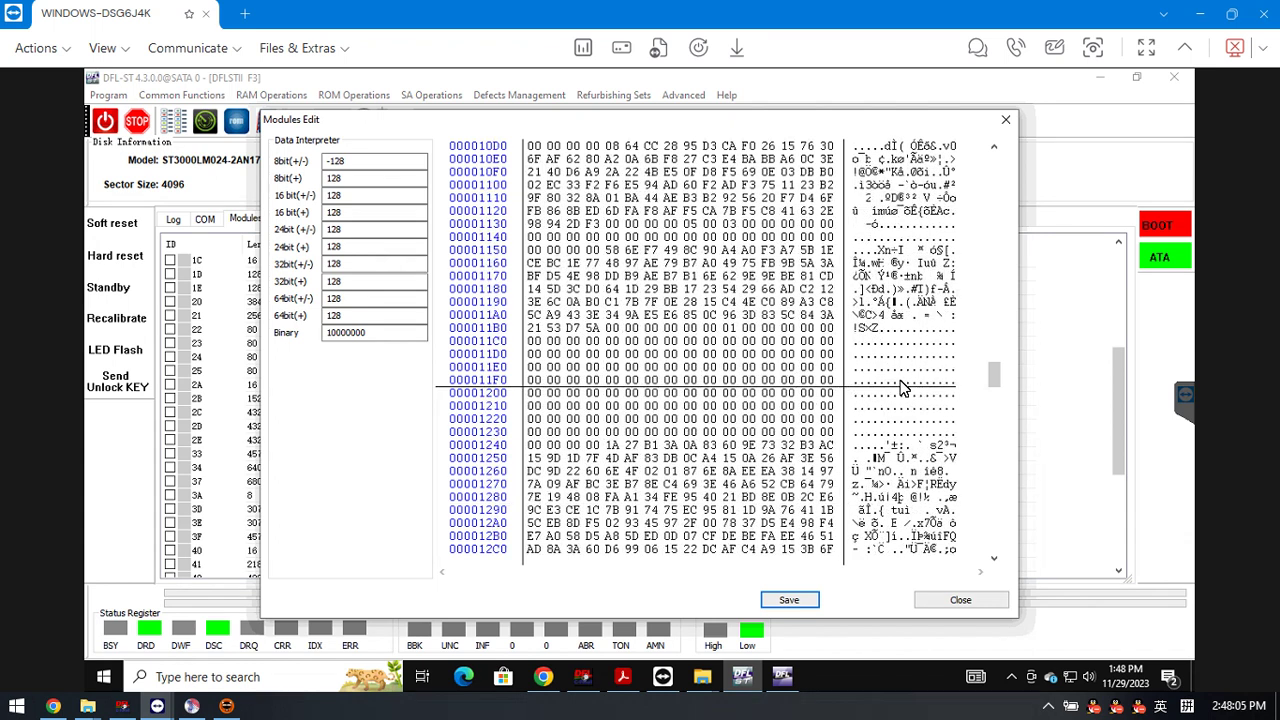
scroll(727, 445, down, 14)
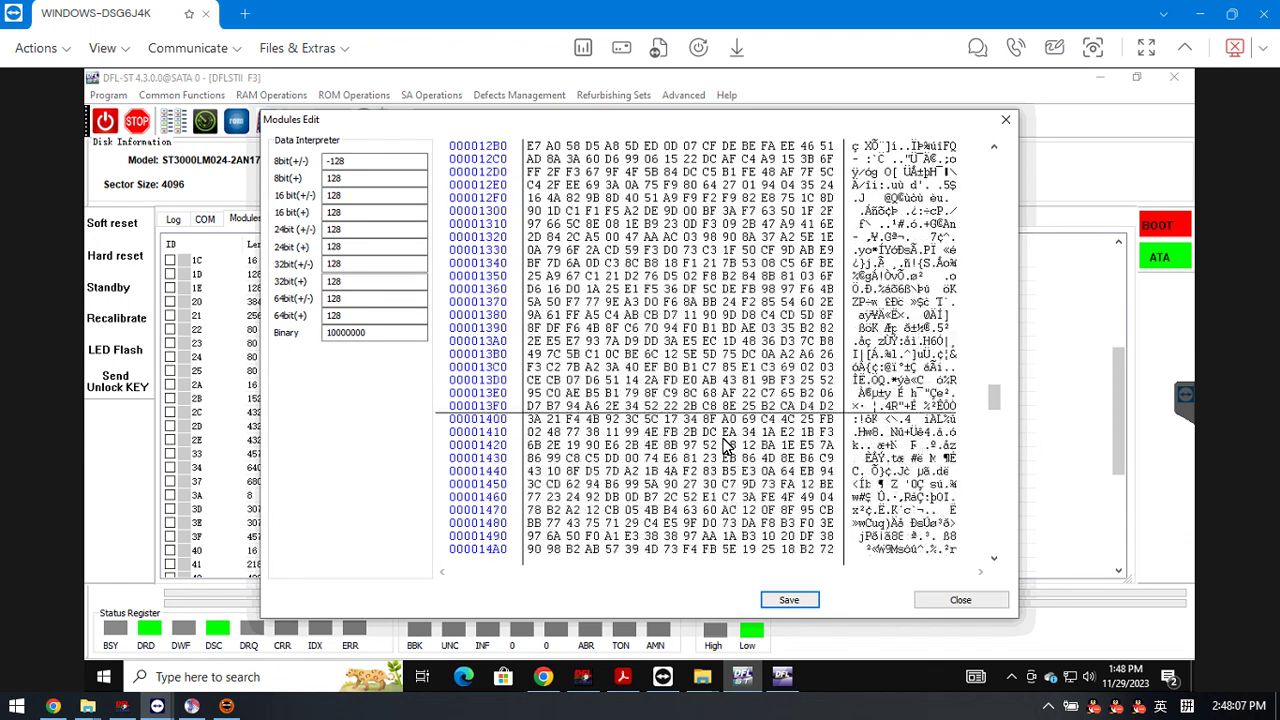
scroll(727, 445, down, 20)
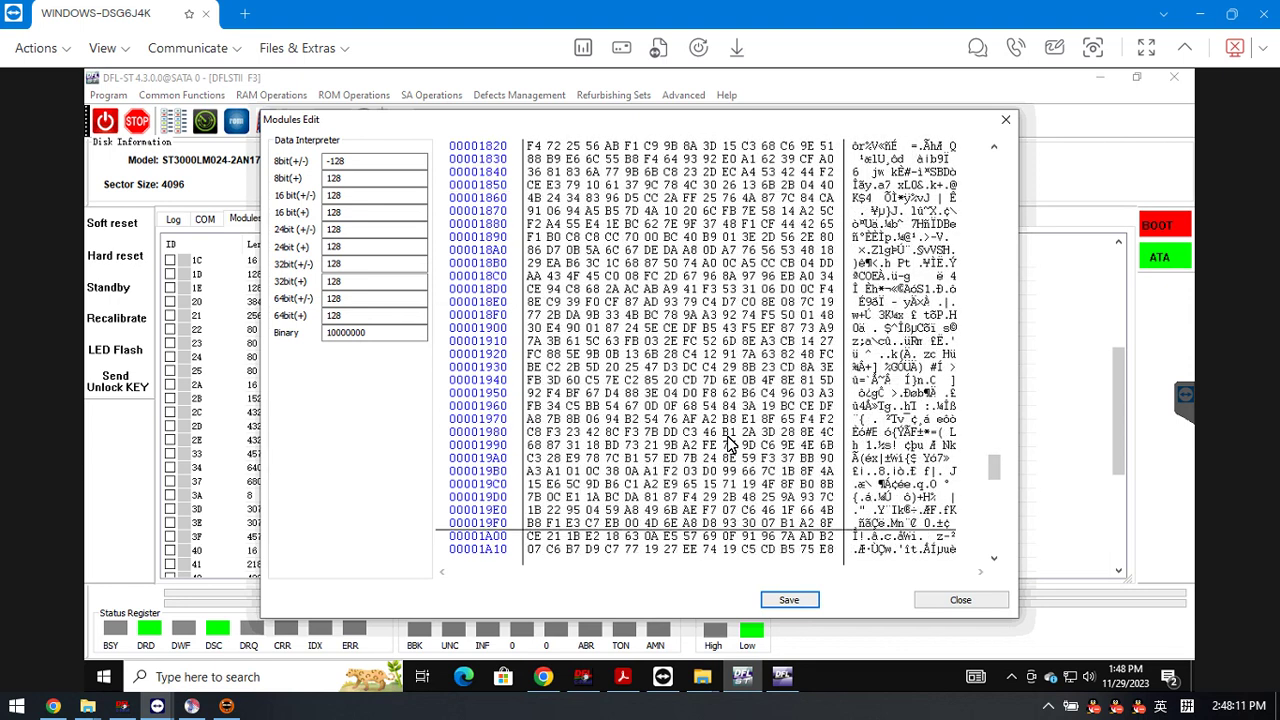
scroll(730, 443, down, 20)
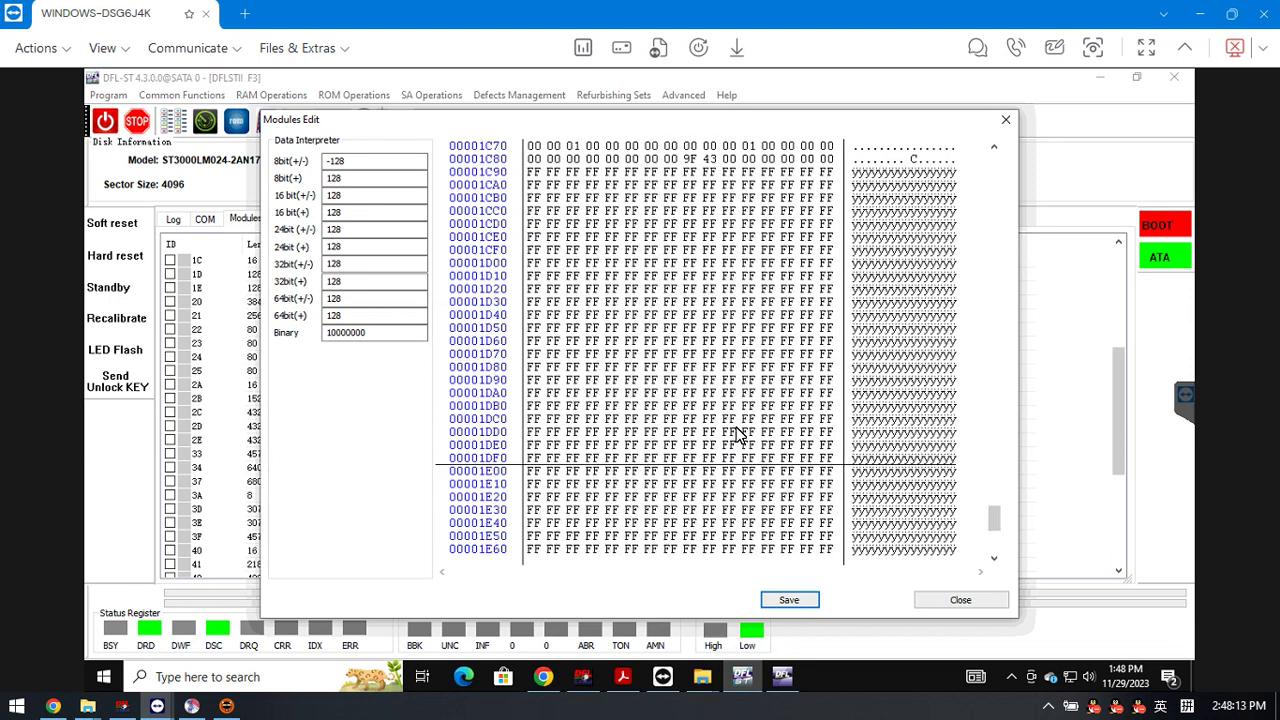
click(689, 163)
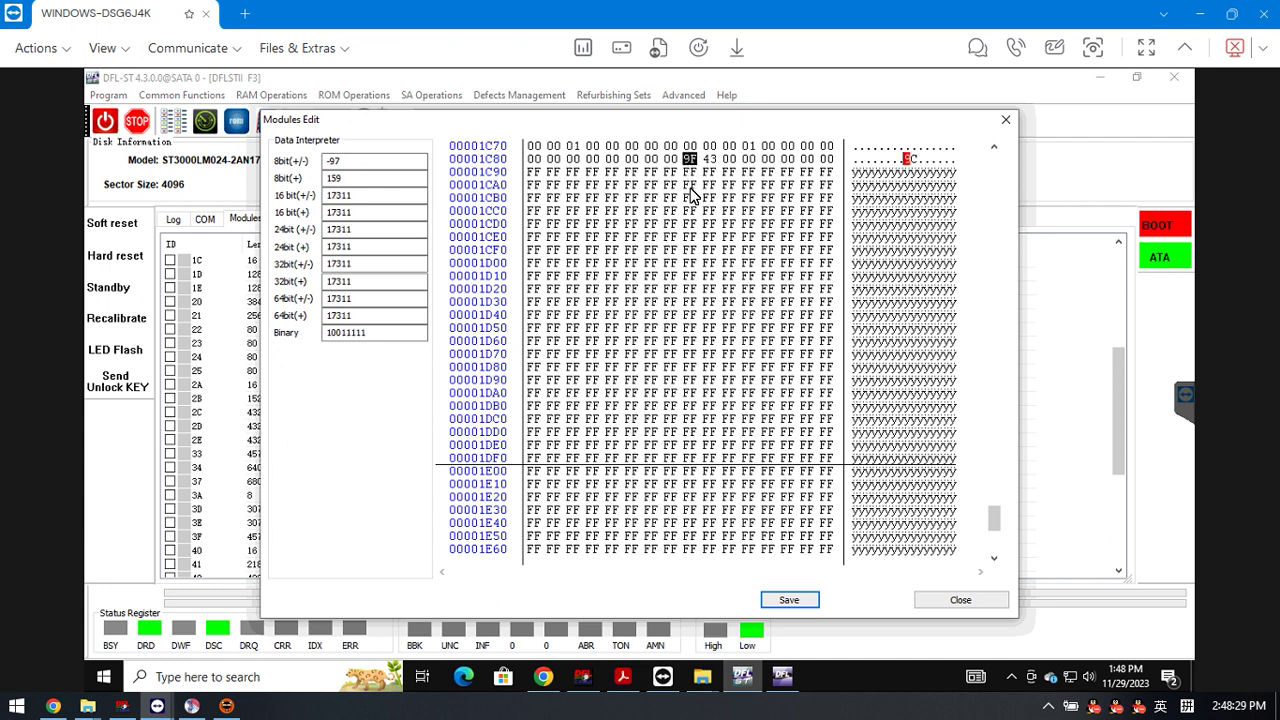
Step: Set the byte at offset 00001C88 in module 40 to A0 and save the module to the drive
text(a0)
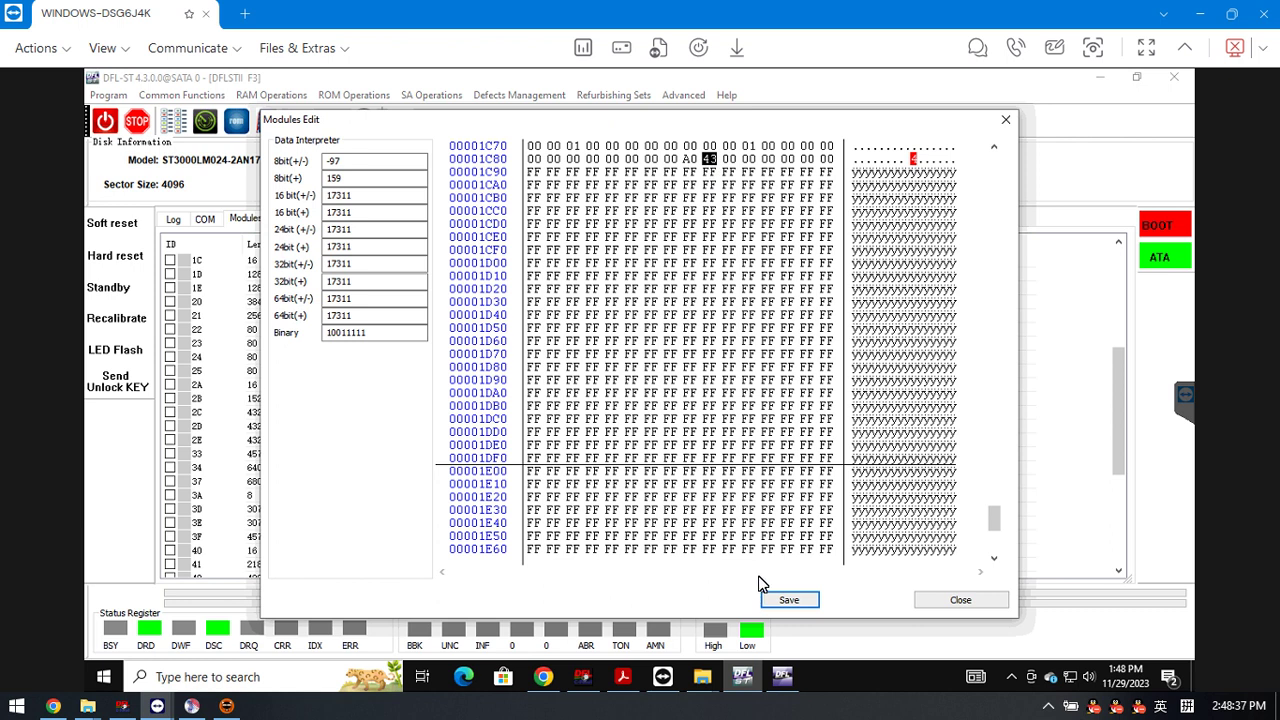
click(796, 606)
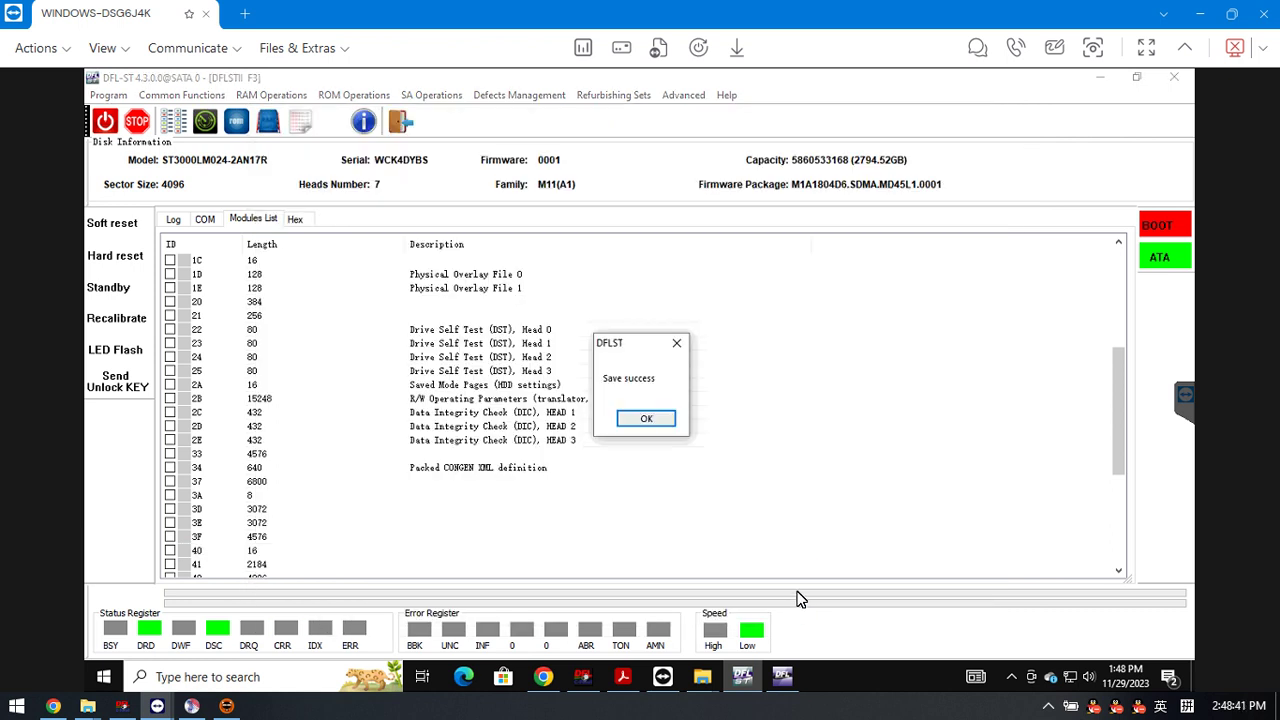
click(647, 419)
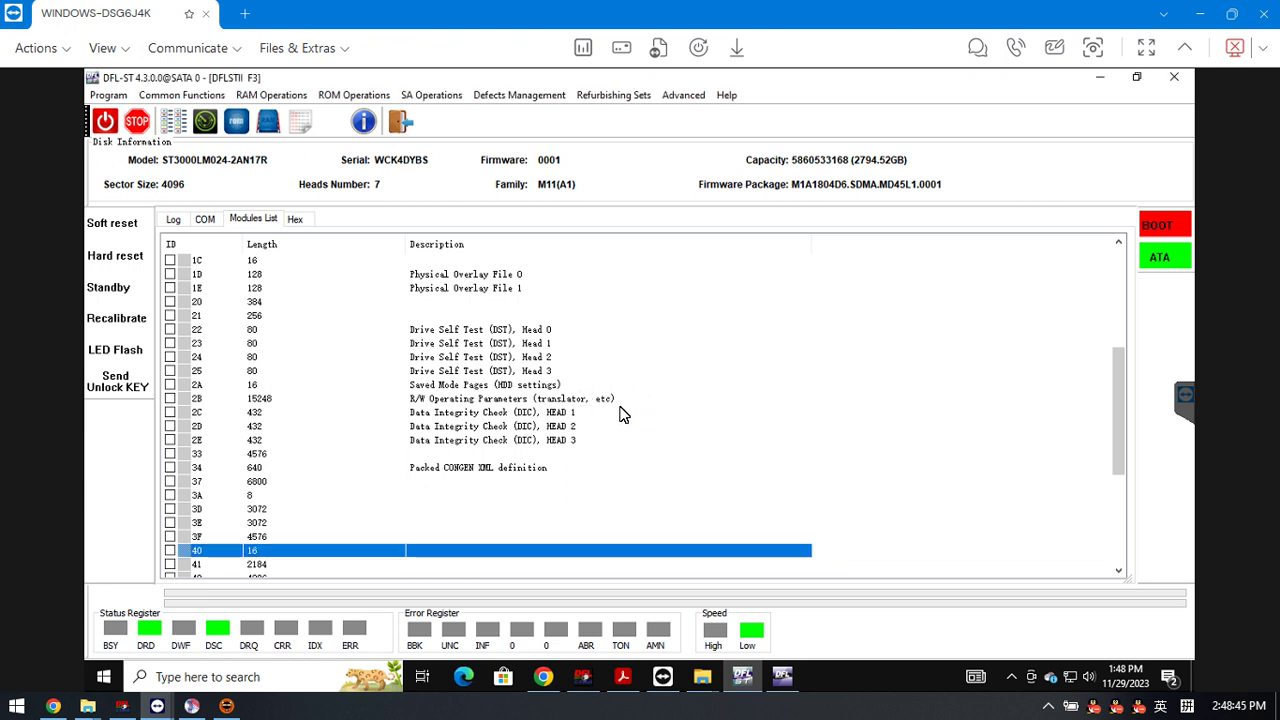
Step: Start a Write ROM with the proposed work directory and load WCK4DYBS.bin from the ROM folder of the Kahuna_5400(72) drive backup
click(340, 97)
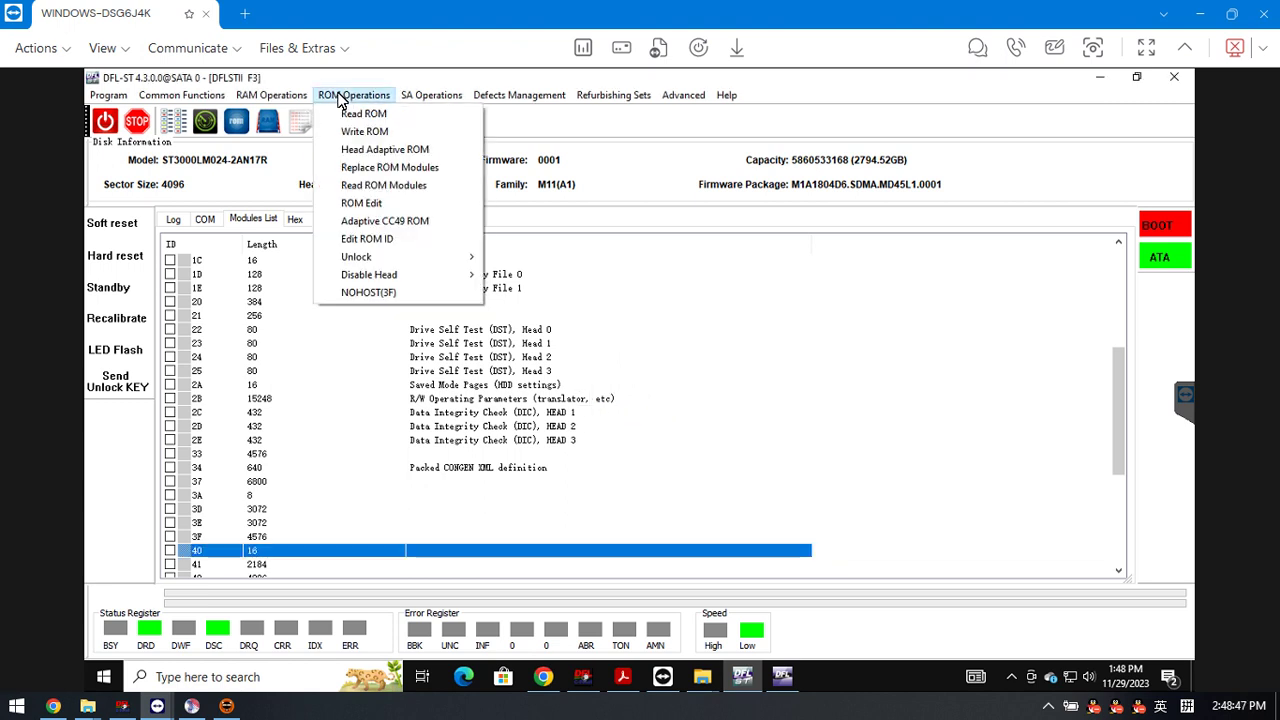
click(372, 131)
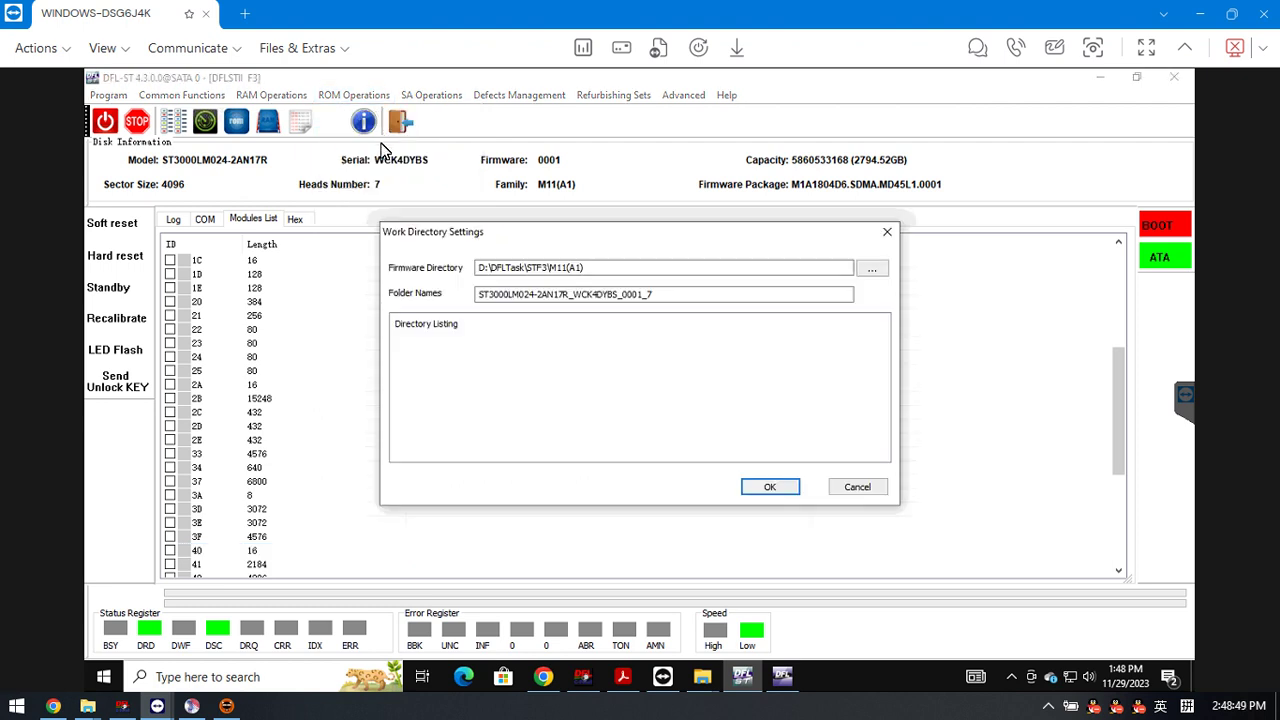
click(771, 487)
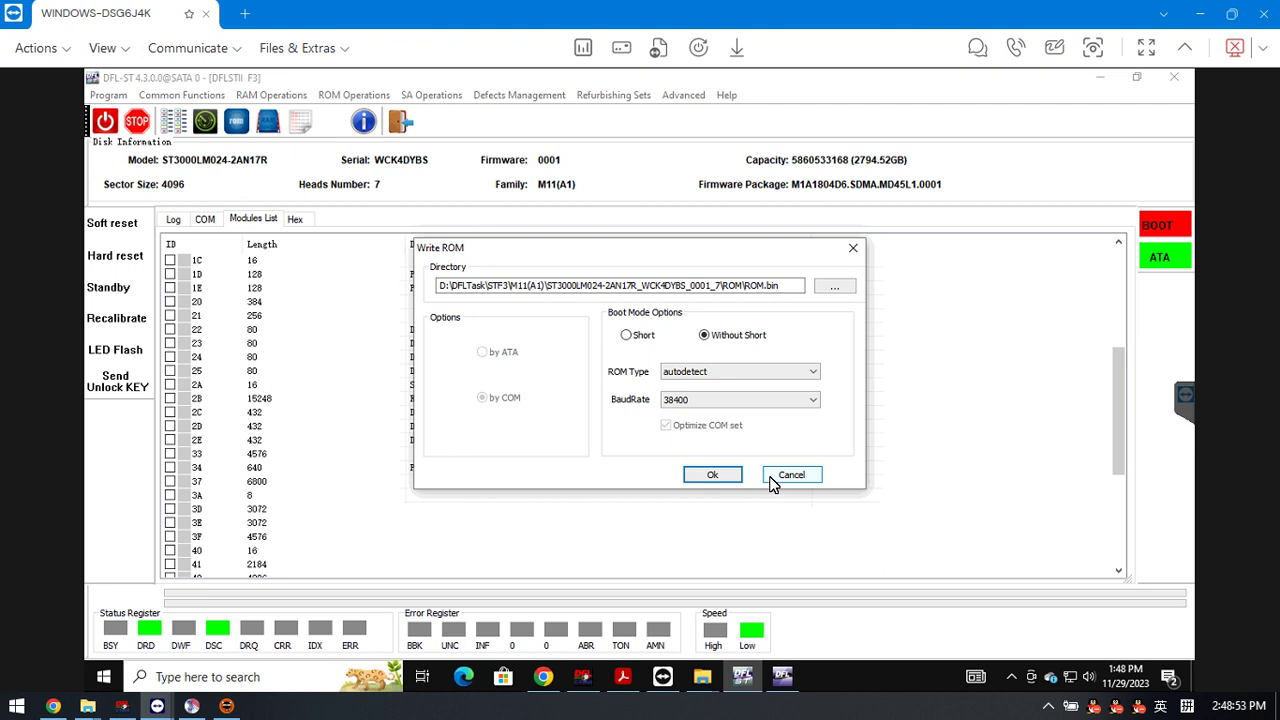
click(838, 288)
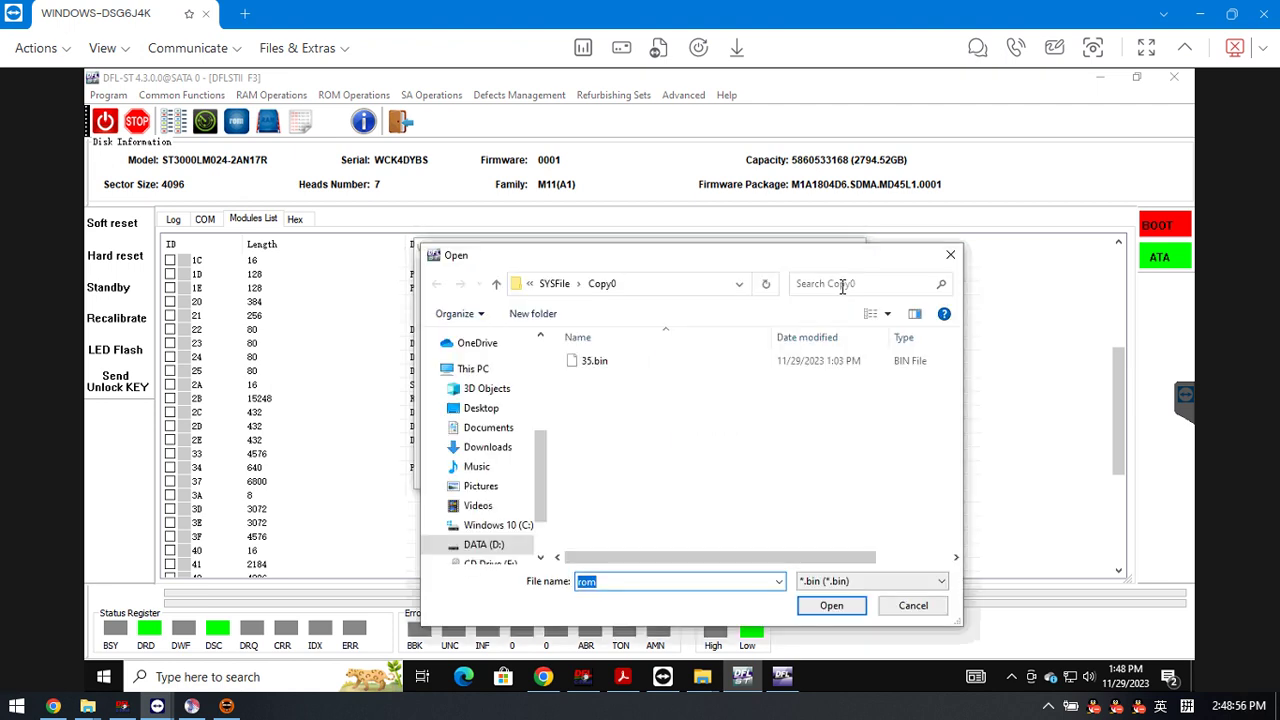
click(556, 285)
click(608, 285)
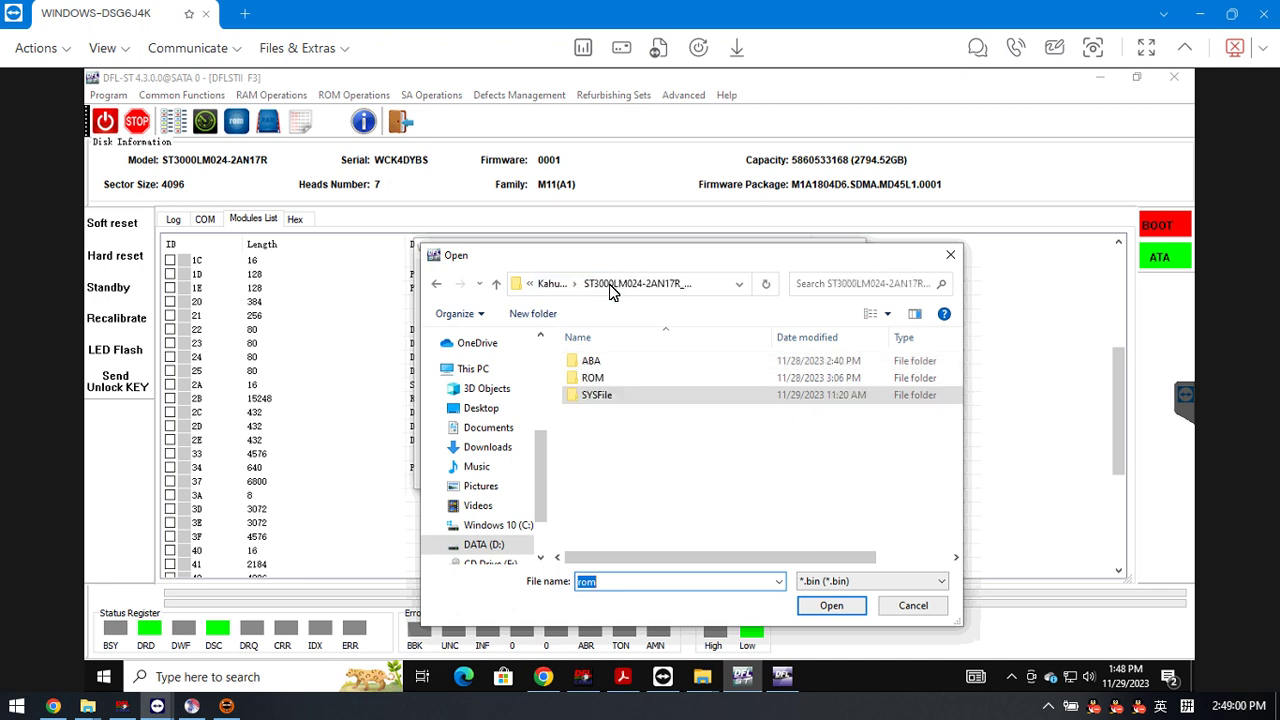
double_click(593, 378)
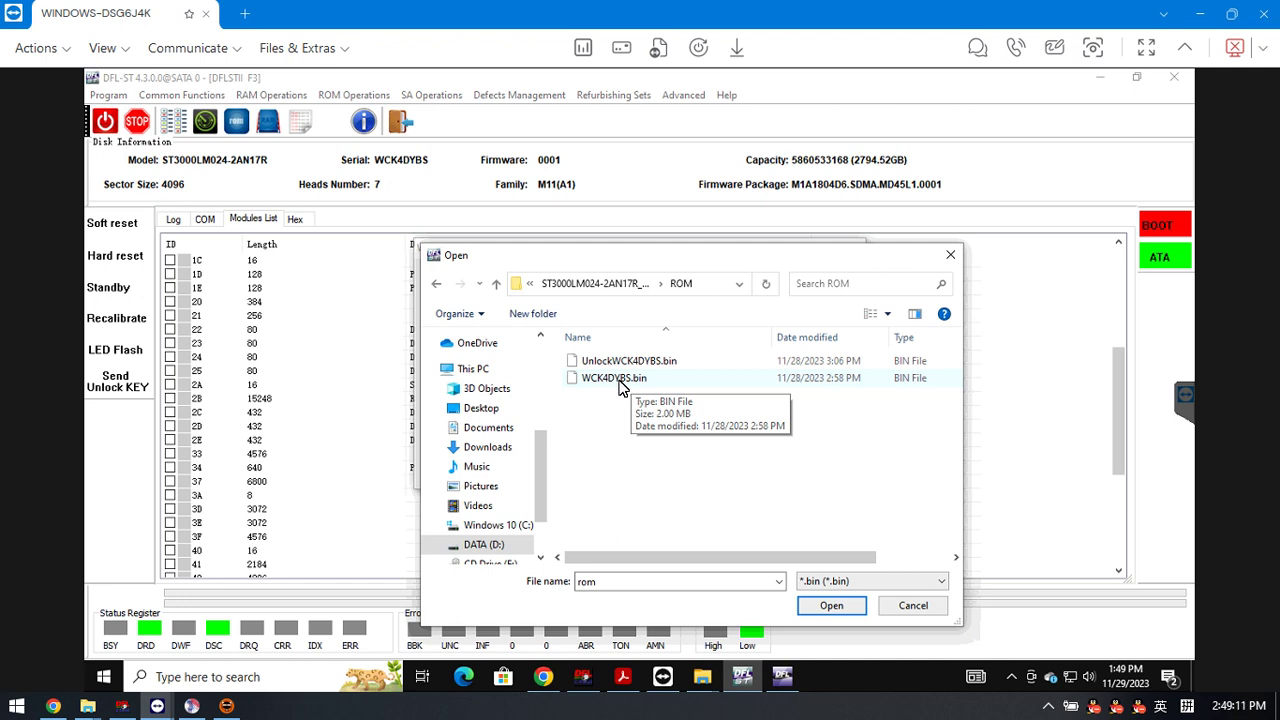
click(622, 382)
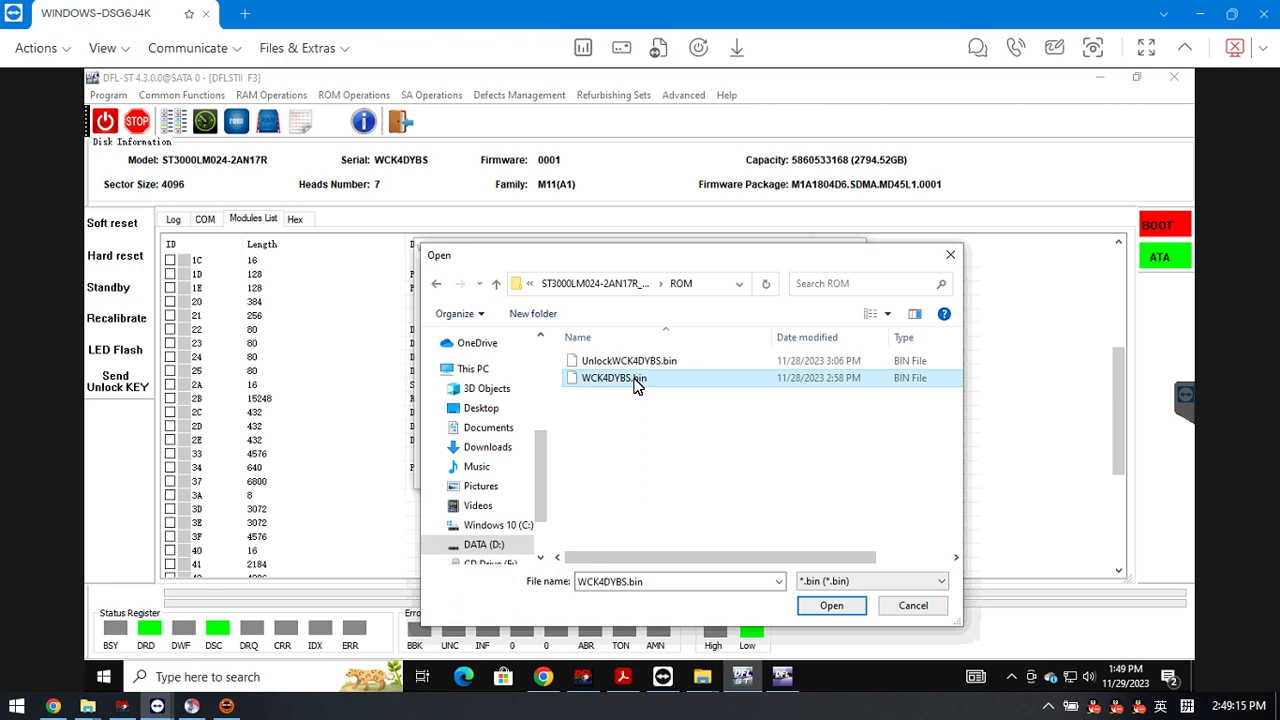
double_click(636, 385)
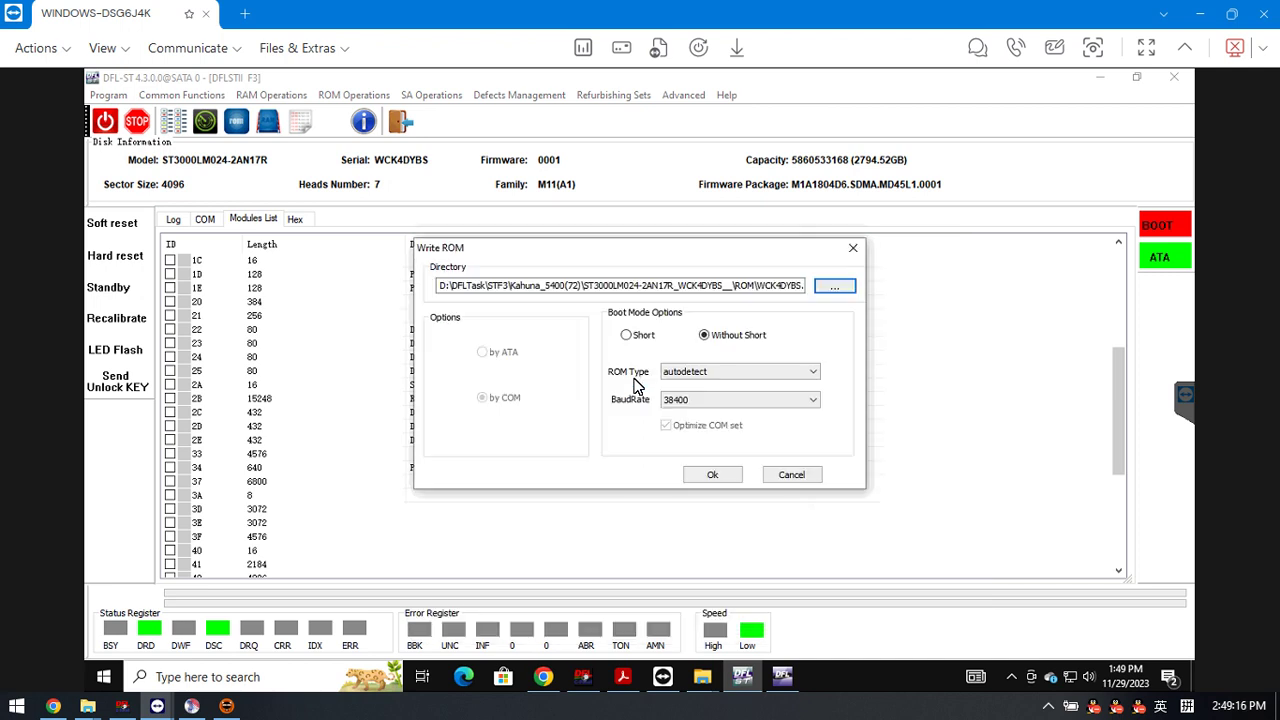
Step: Set the Write ROM baud rate to 460800, write the ROM without short and check the log result
click(722, 401)
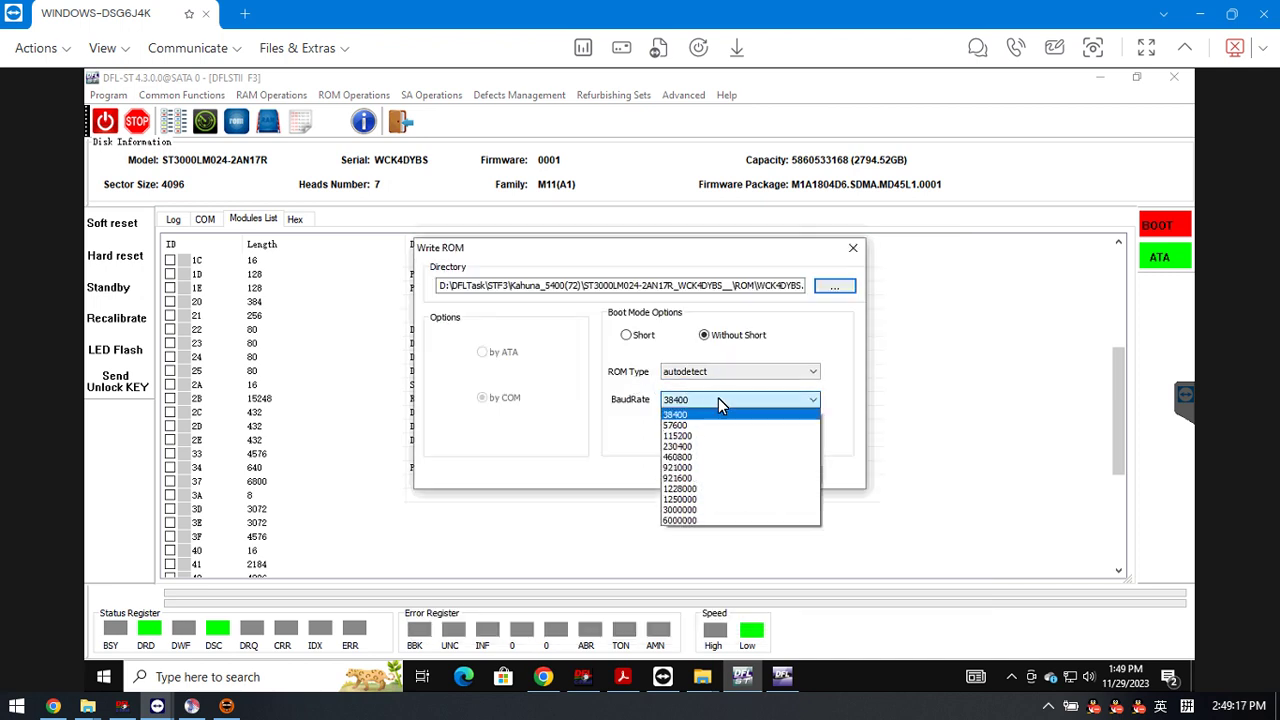
click(688, 458)
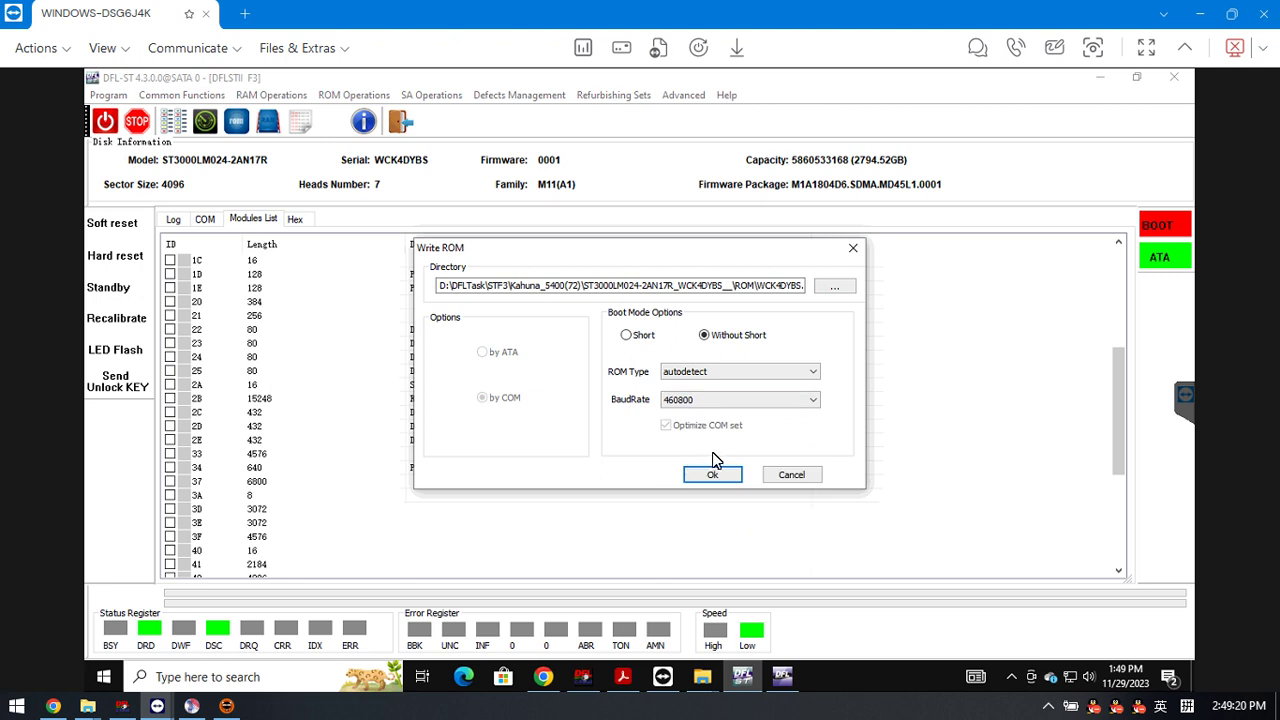
click(726, 476)
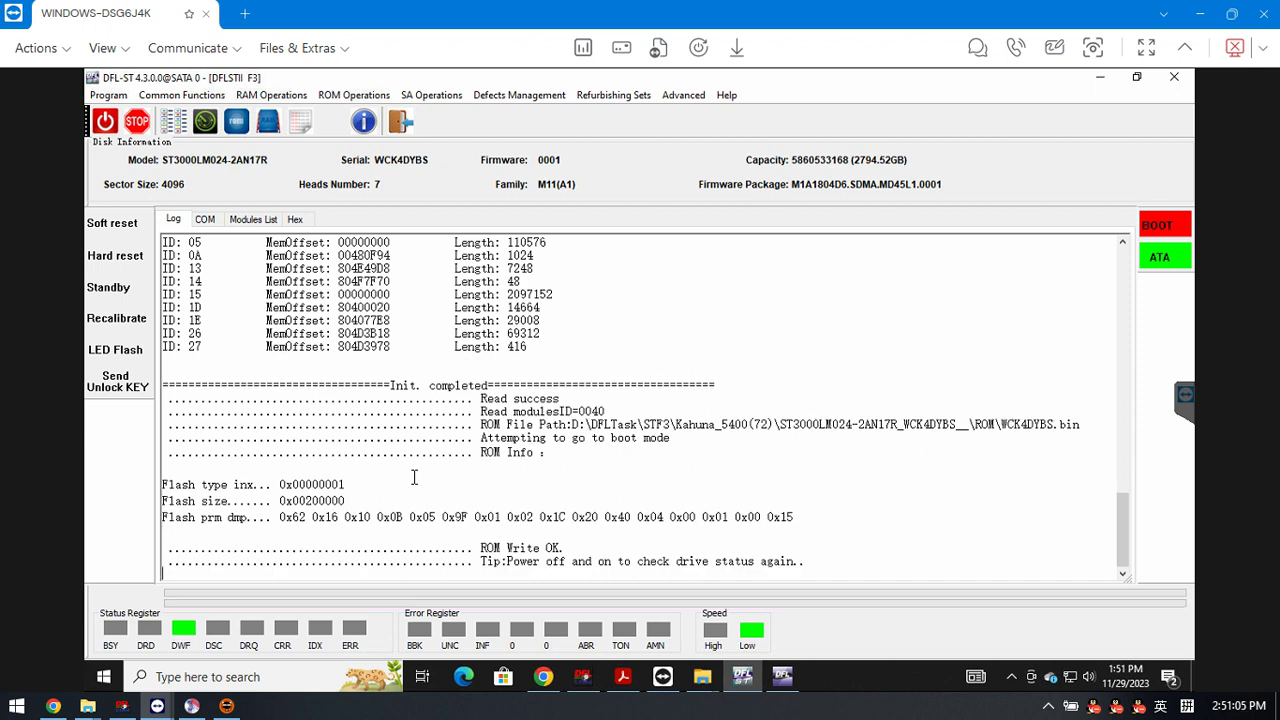
click(586, 547)
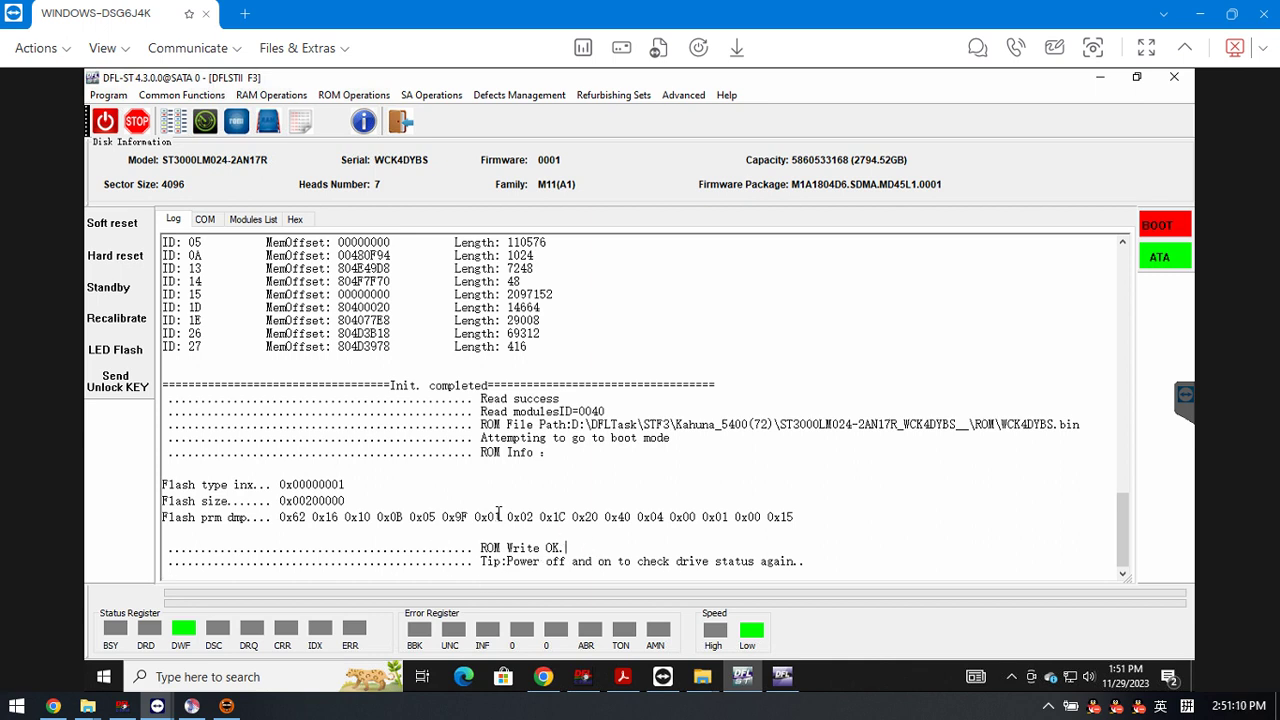
Step: Power the drive off and on again while watching its serial terminal output
click(205, 219)
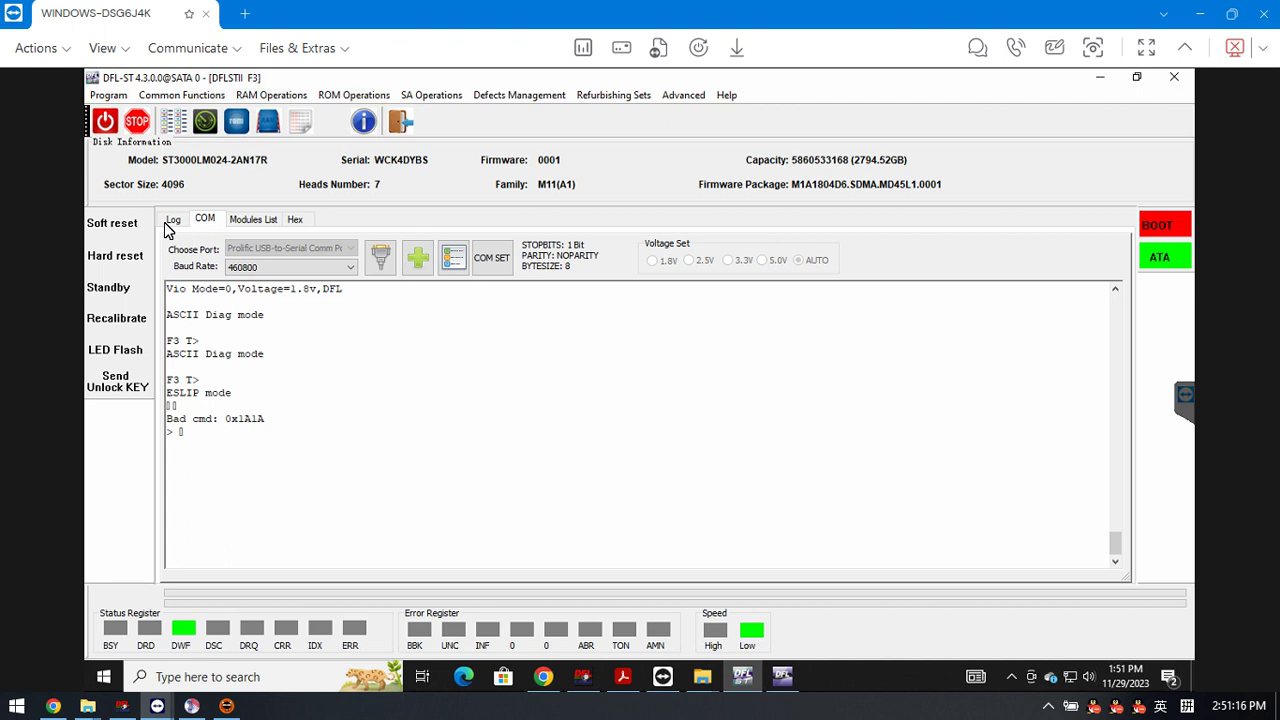
click(110, 121)
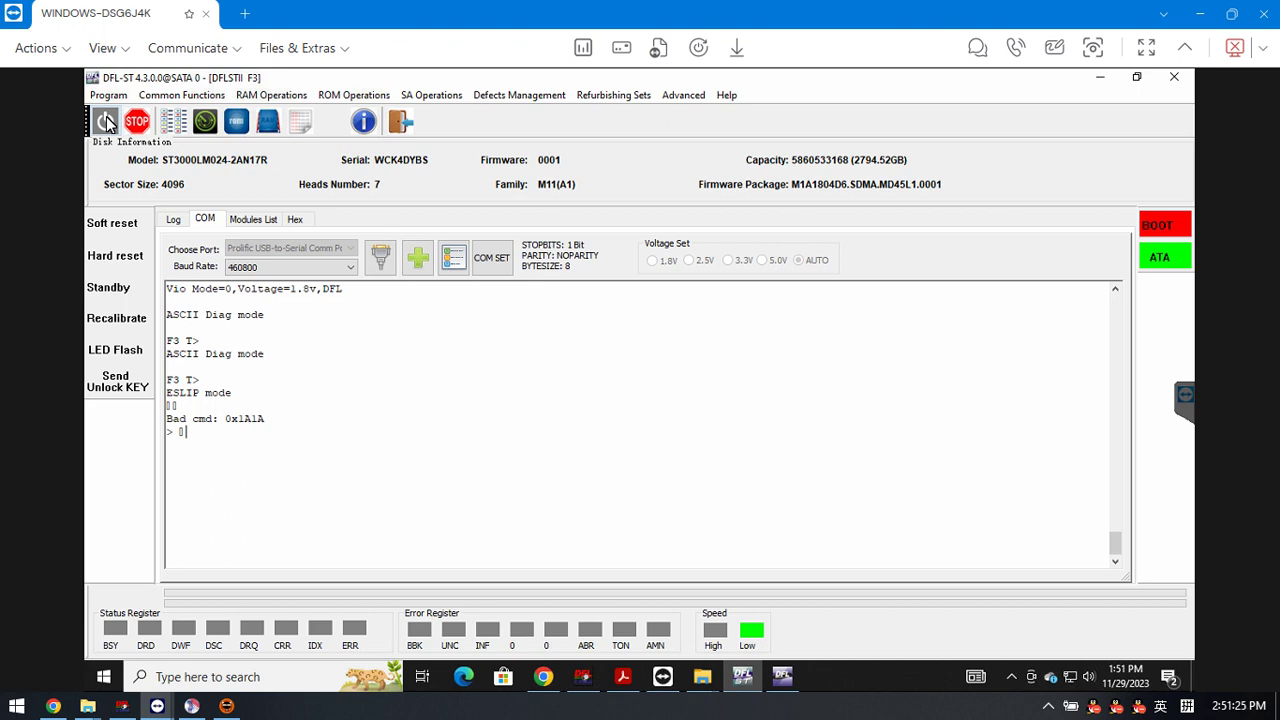
click(107, 121)
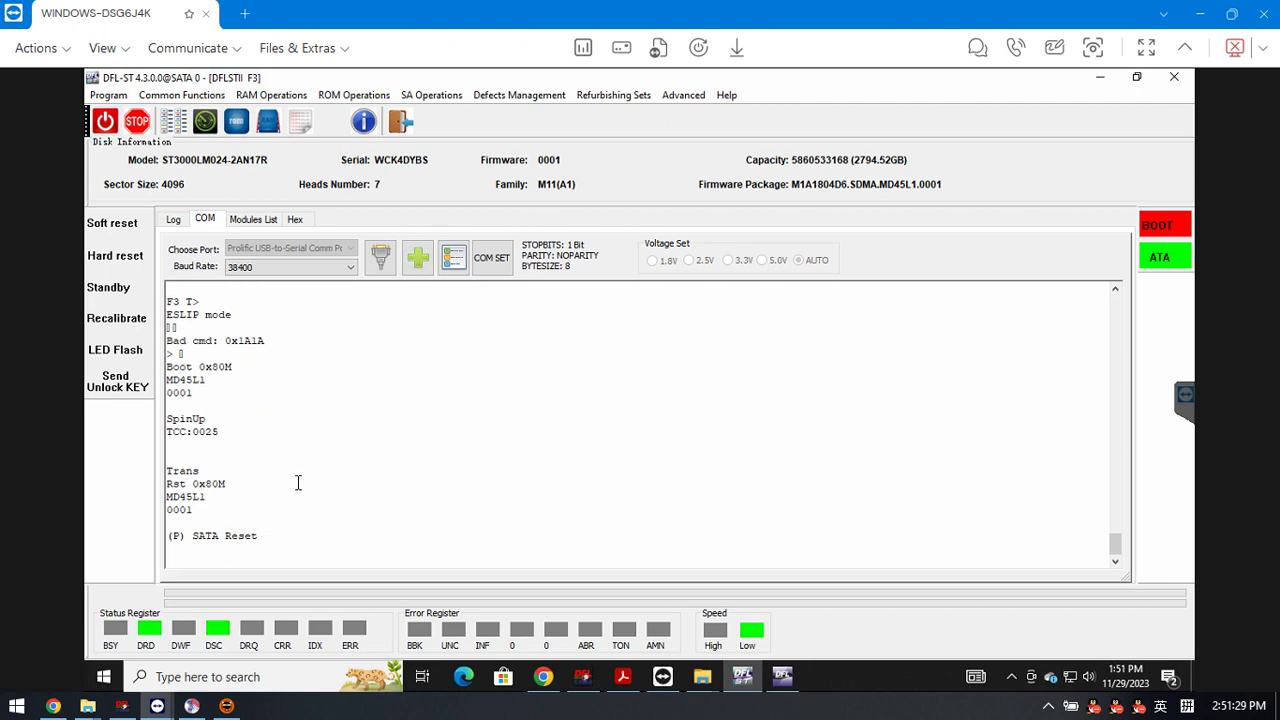
Step: Test the diagnostic port from the terminal by querying drive information in ASCII Diag mode and switching to ESLIP mode
click(312, 541)
key(ctrl+z)
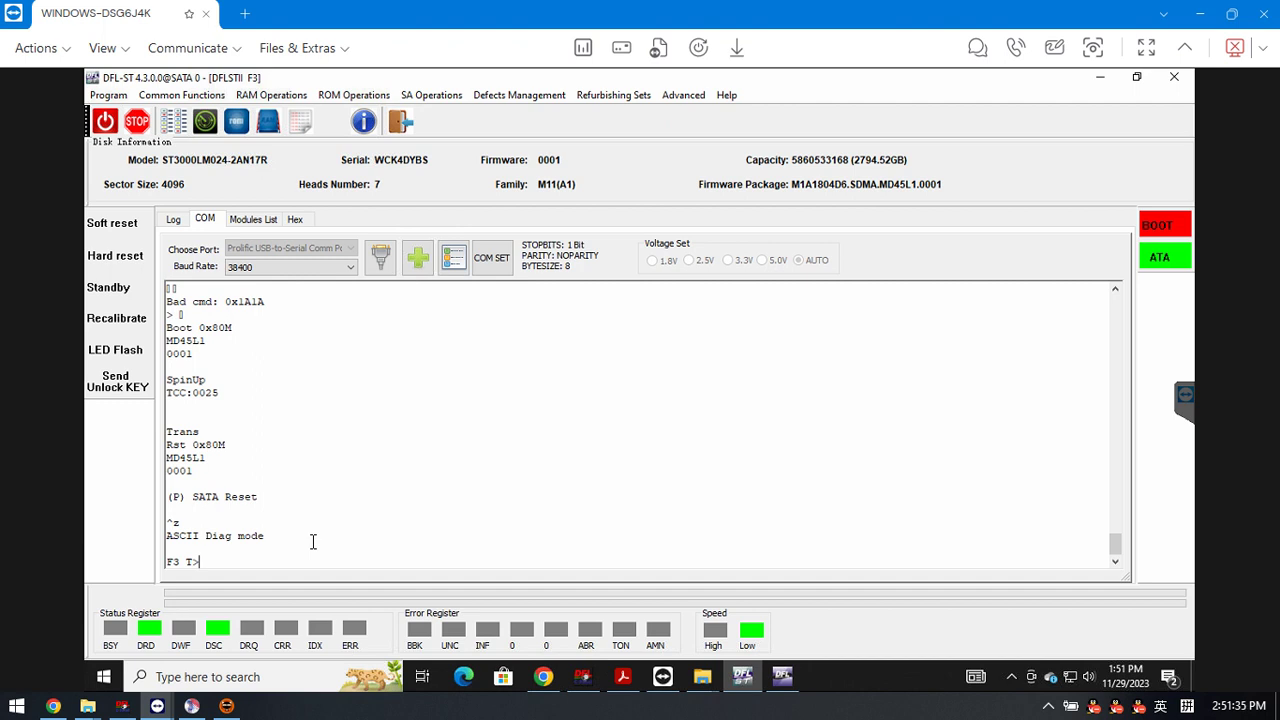
key(ctrl+l)
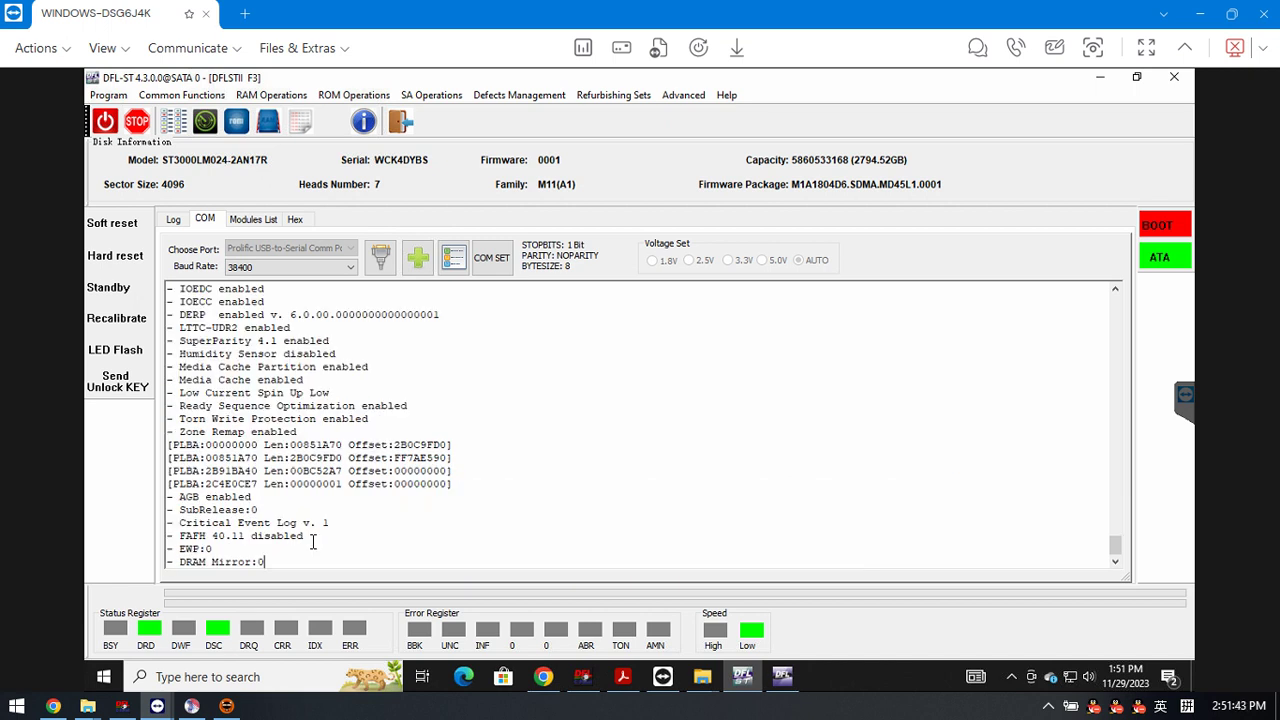
key(ctrl+z)
key(ctrl+t)
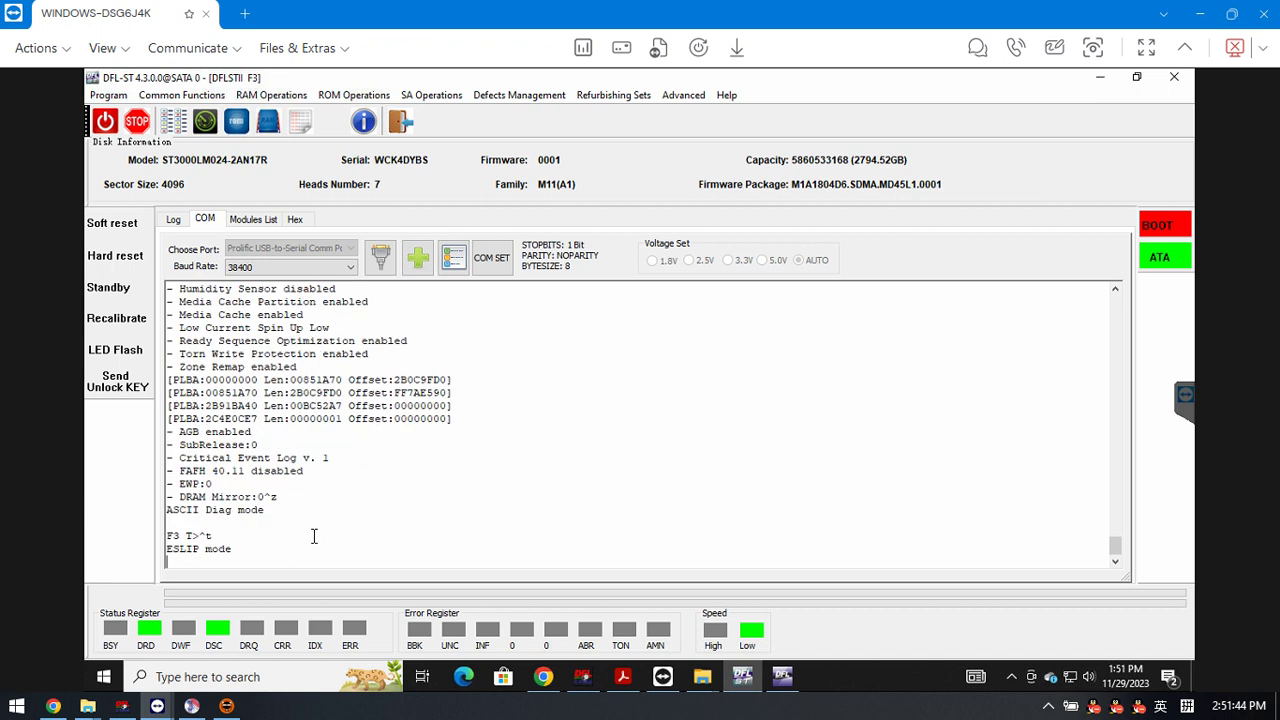
Step: Read 1 sector from LBA 0 over ATA into the hex view
click(295, 220)
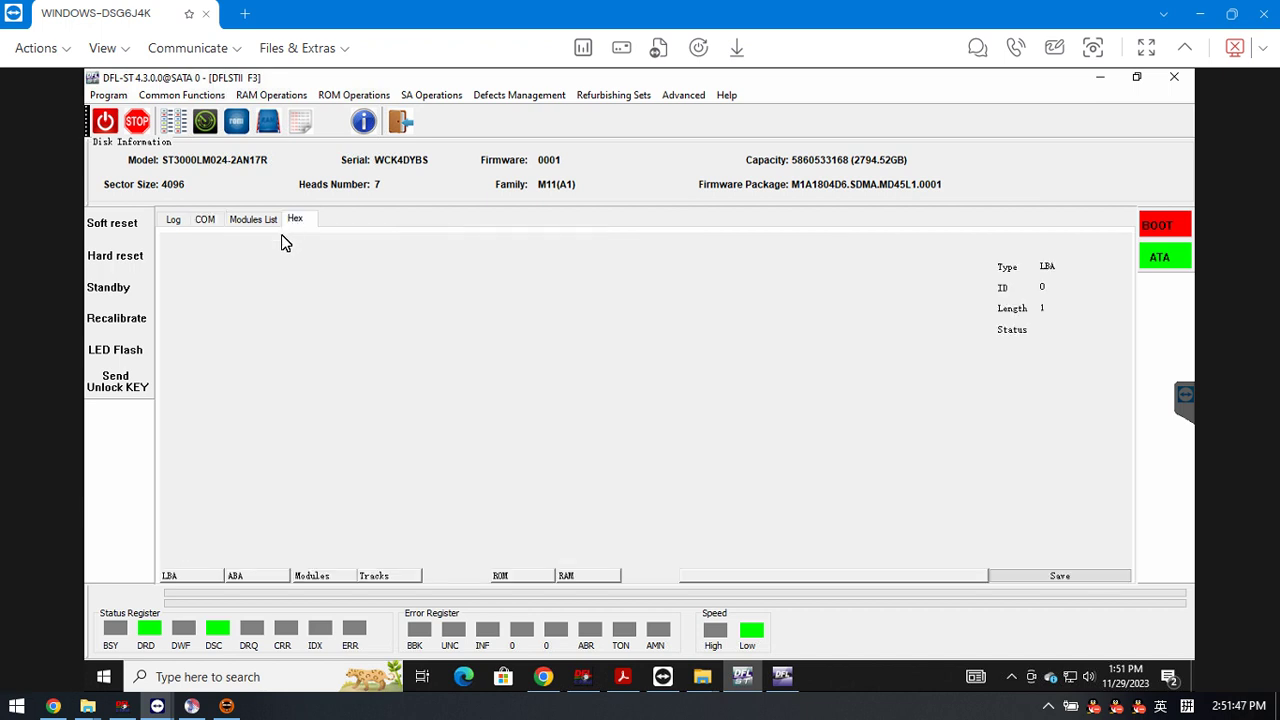
click(196, 579)
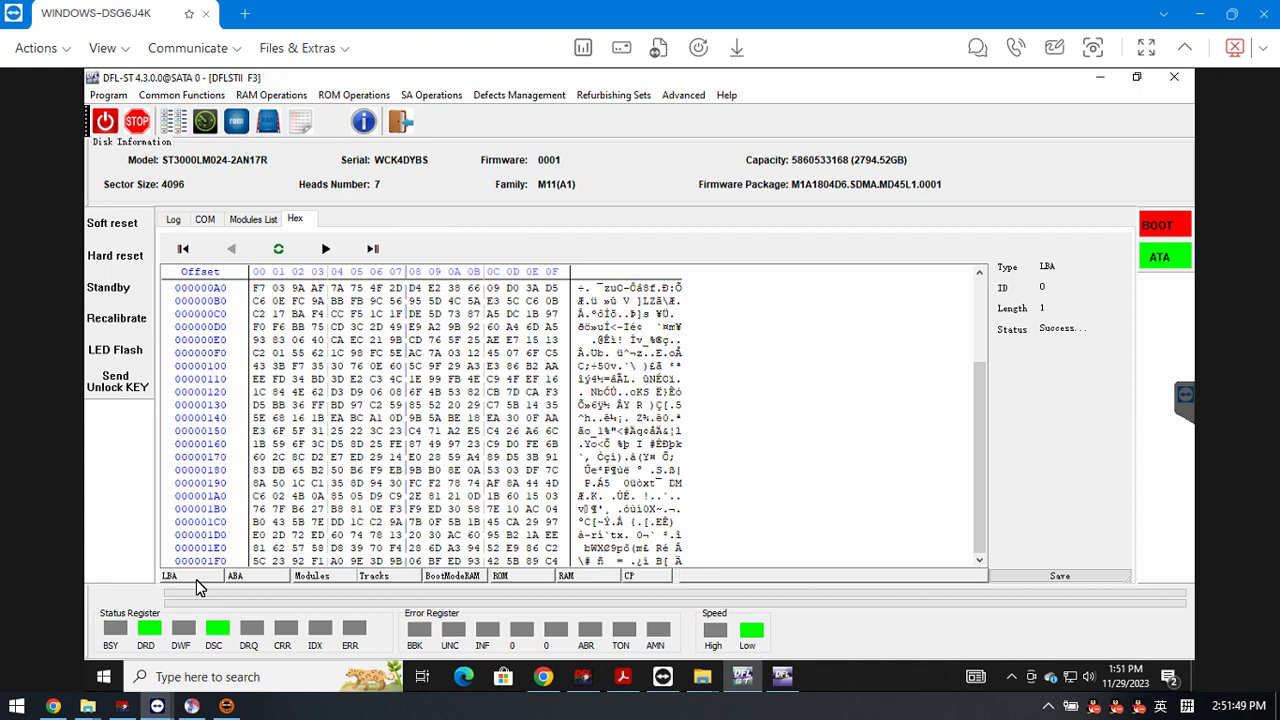
click(196, 579)
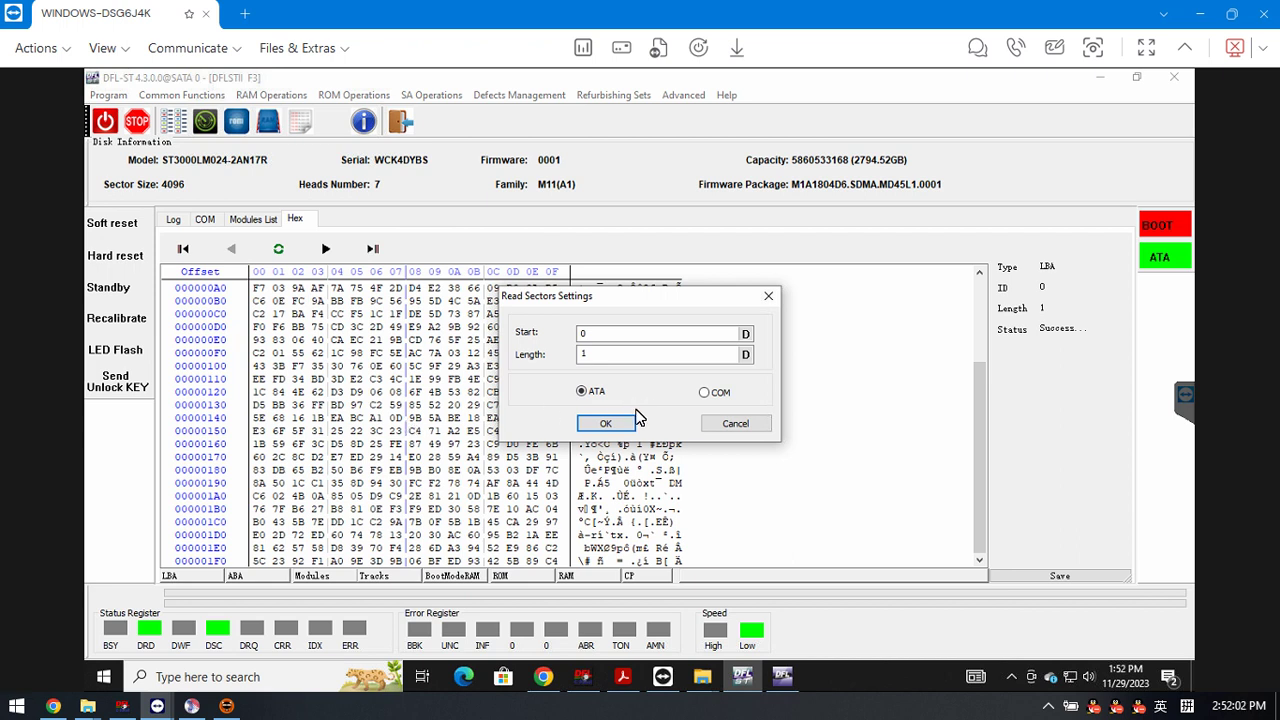
click(612, 429)
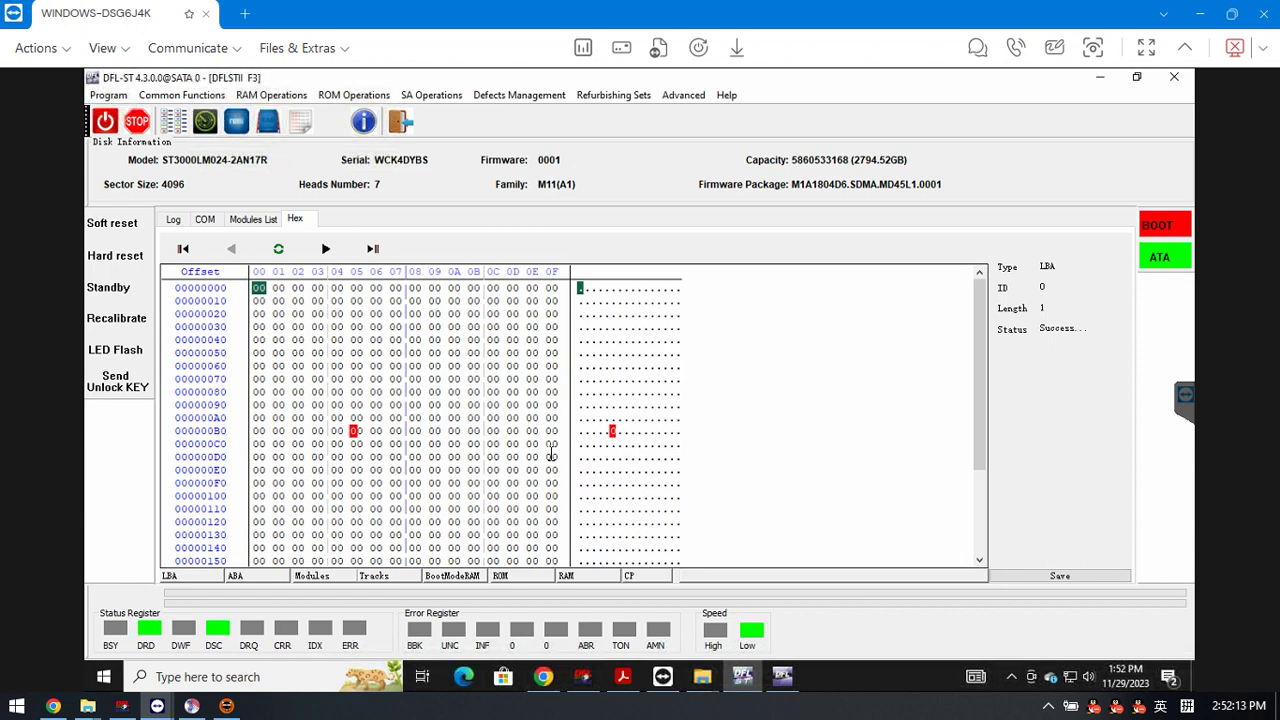
Step: Examine the sector's hex data to its end and select the 55 AA bytes at offset 000001FE
scroll(551, 460, down, 3)
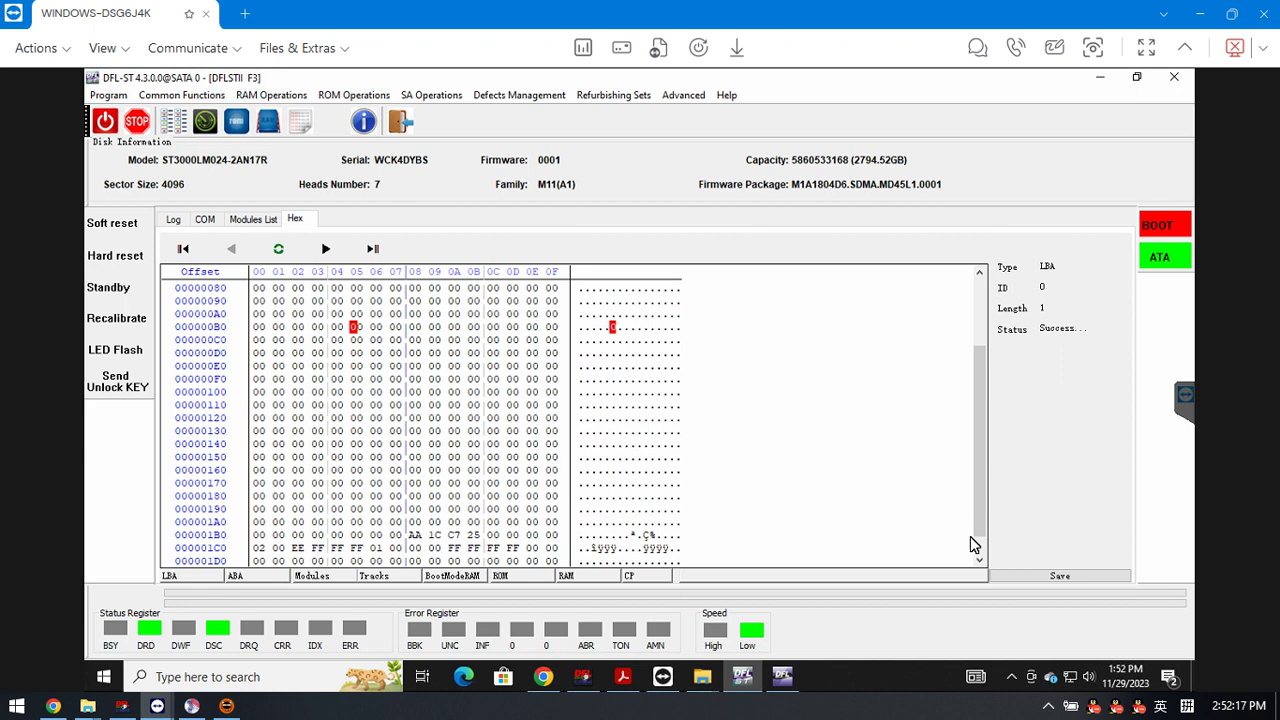
scroll(986, 567, down, 1)
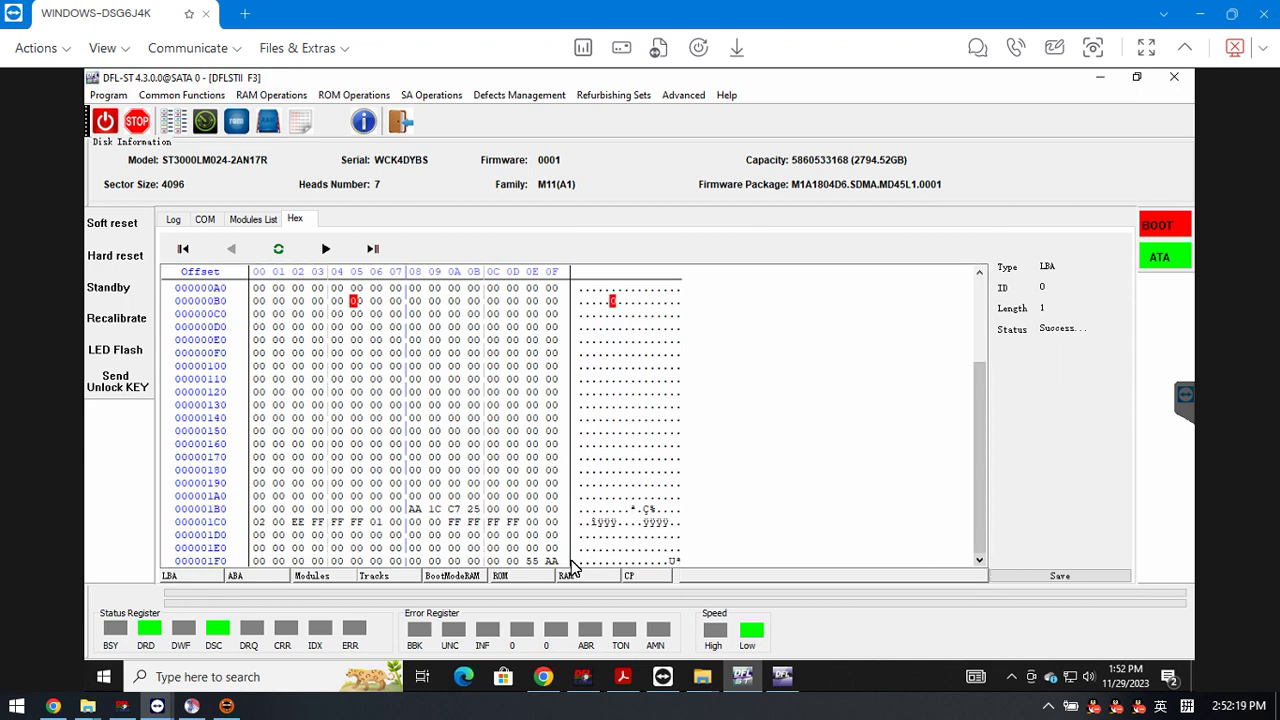
click(531, 561)
drag(531, 561, 556, 563)
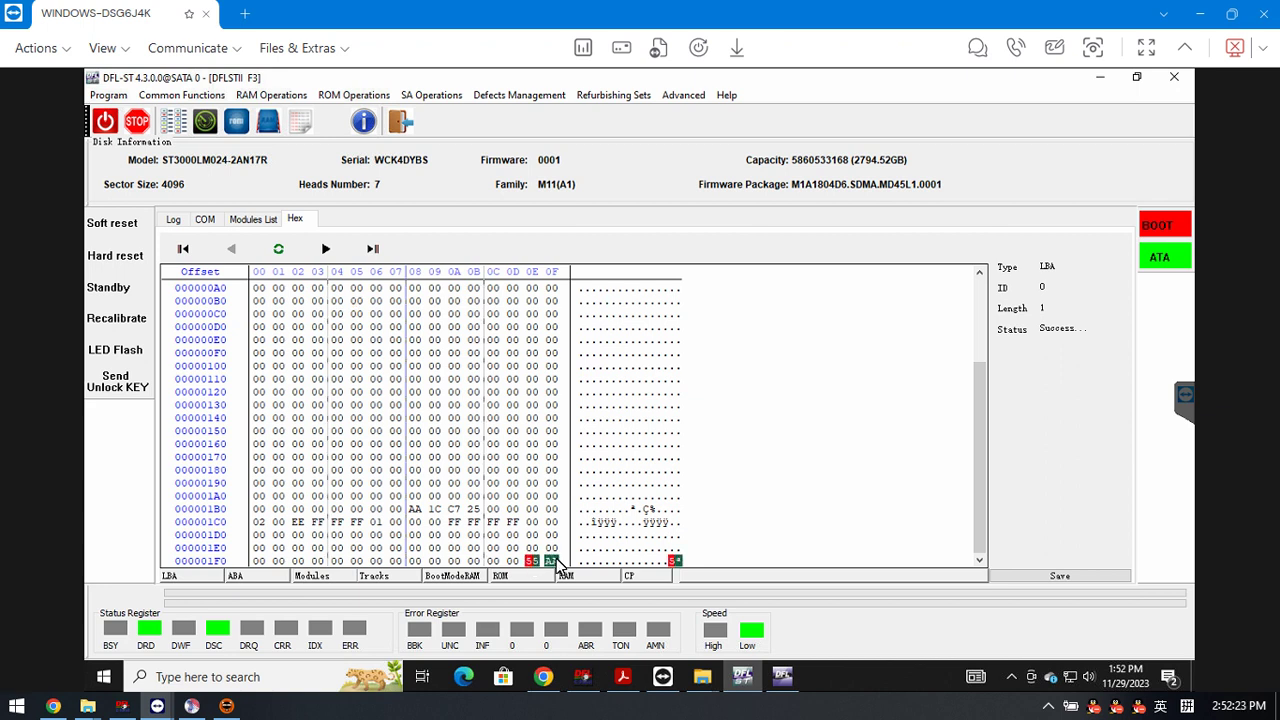
Step: Switch to DFL-DE through DFL cPanel and power on the drive on SATA 0
click(581, 685)
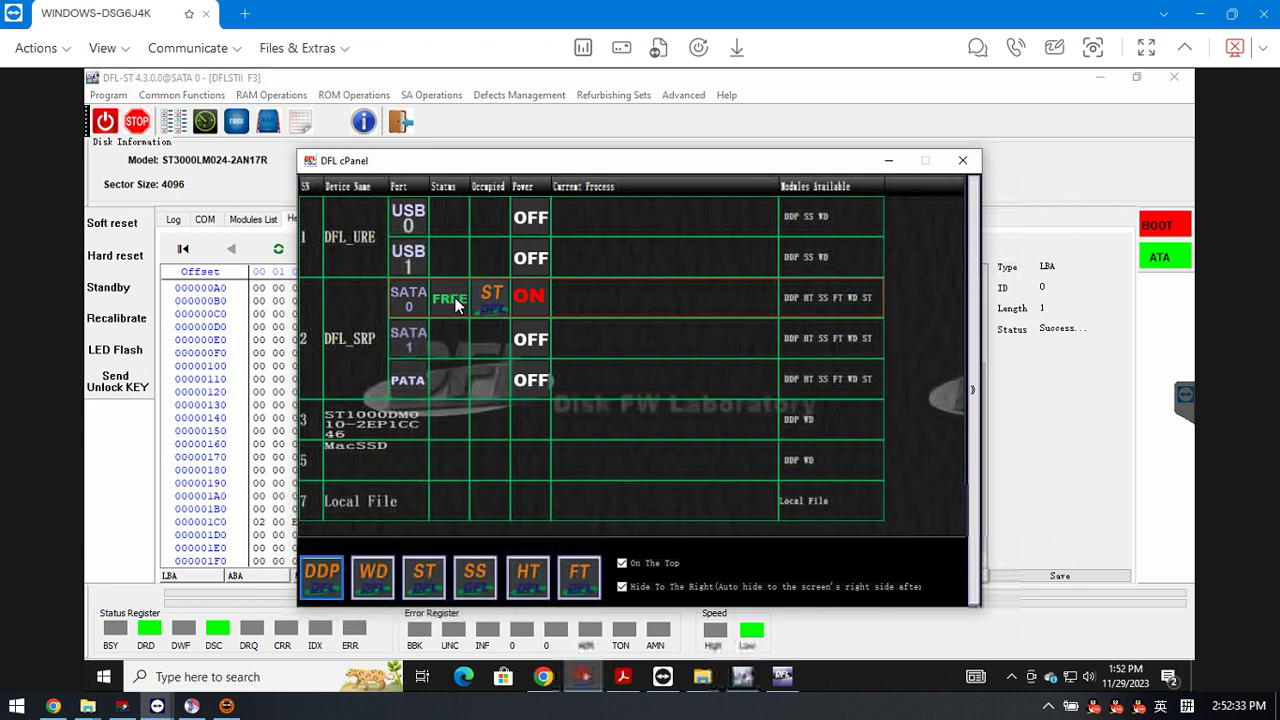
click(327, 574)
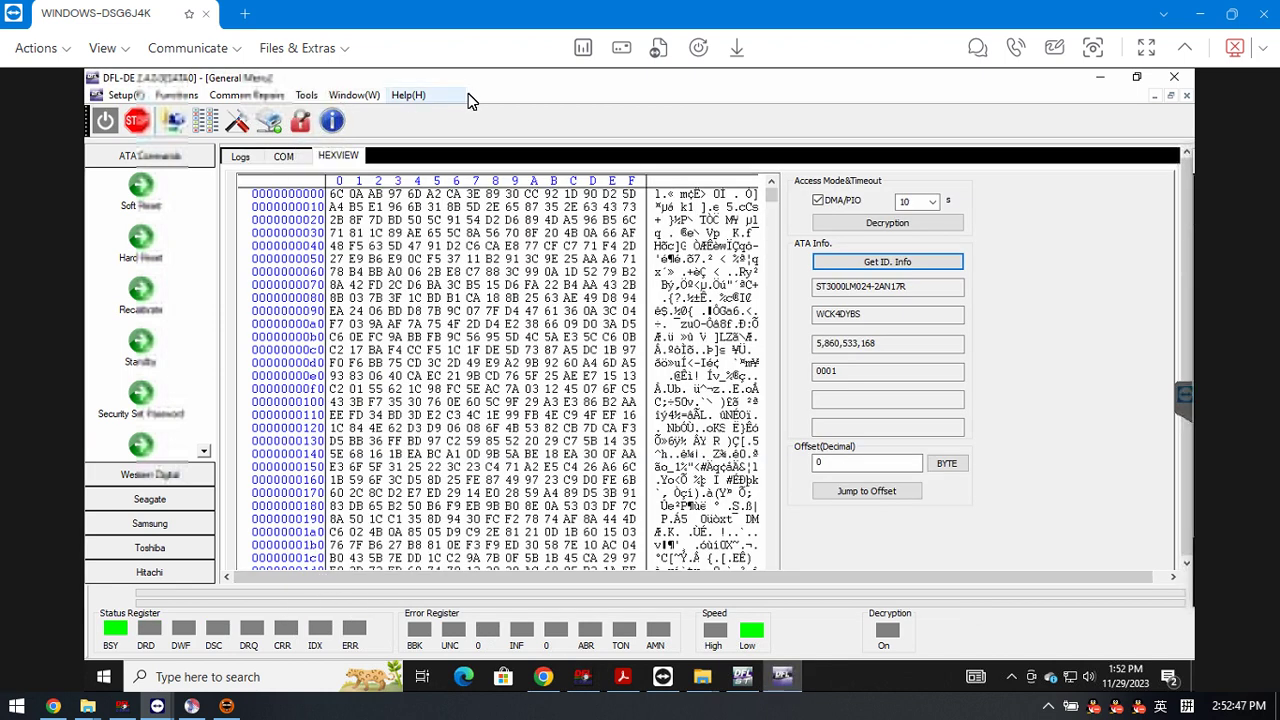
click(105, 124)
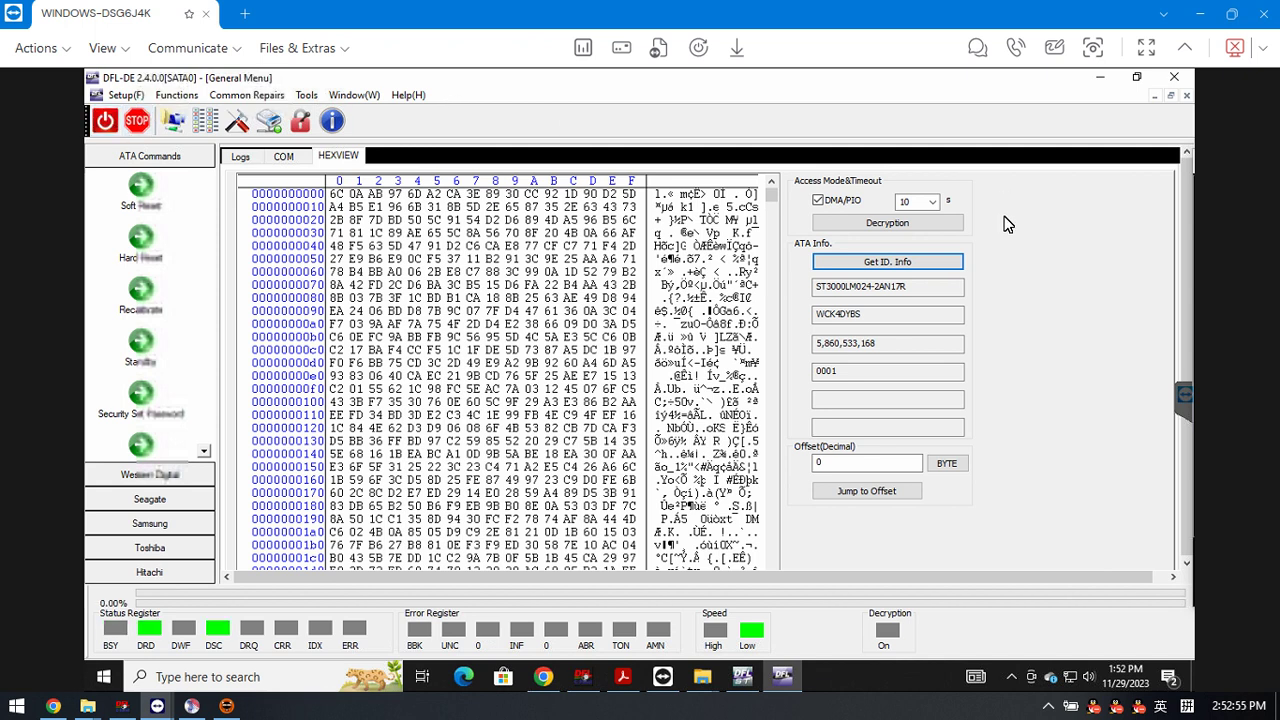
Step: Get the drive's ID information and refresh the hex view at offset 0
click(886, 261)
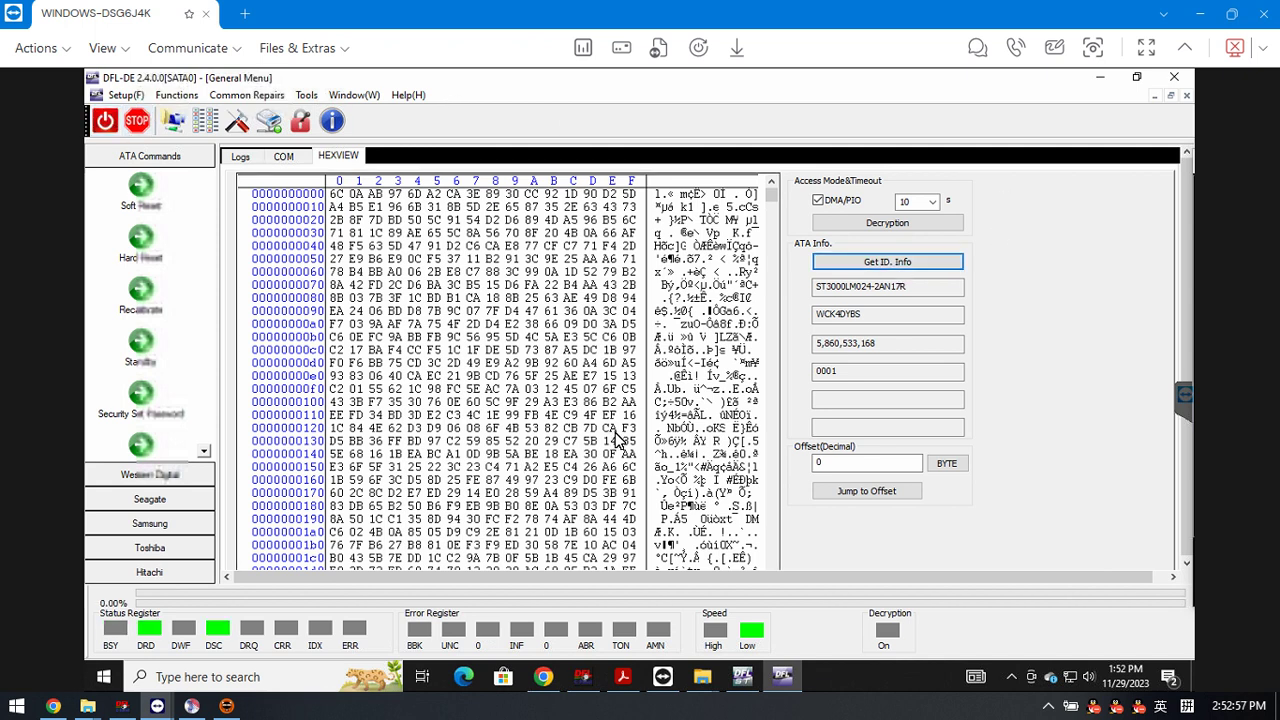
click(889, 265)
click(893, 270)
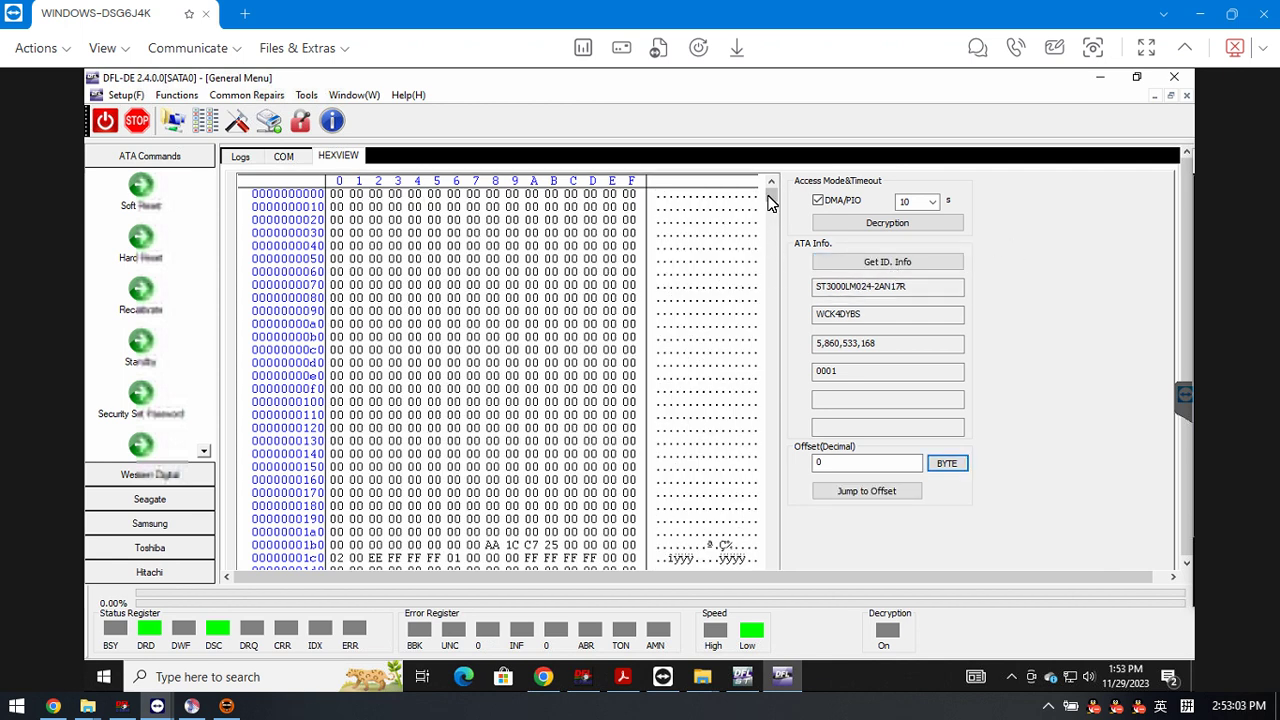
Step: Examine the drive's hex data farther into the disk, around offset 07cdb4b530 and the rows before it
drag(769, 199, 767, 211)
scroll(605, 453, up, 5)
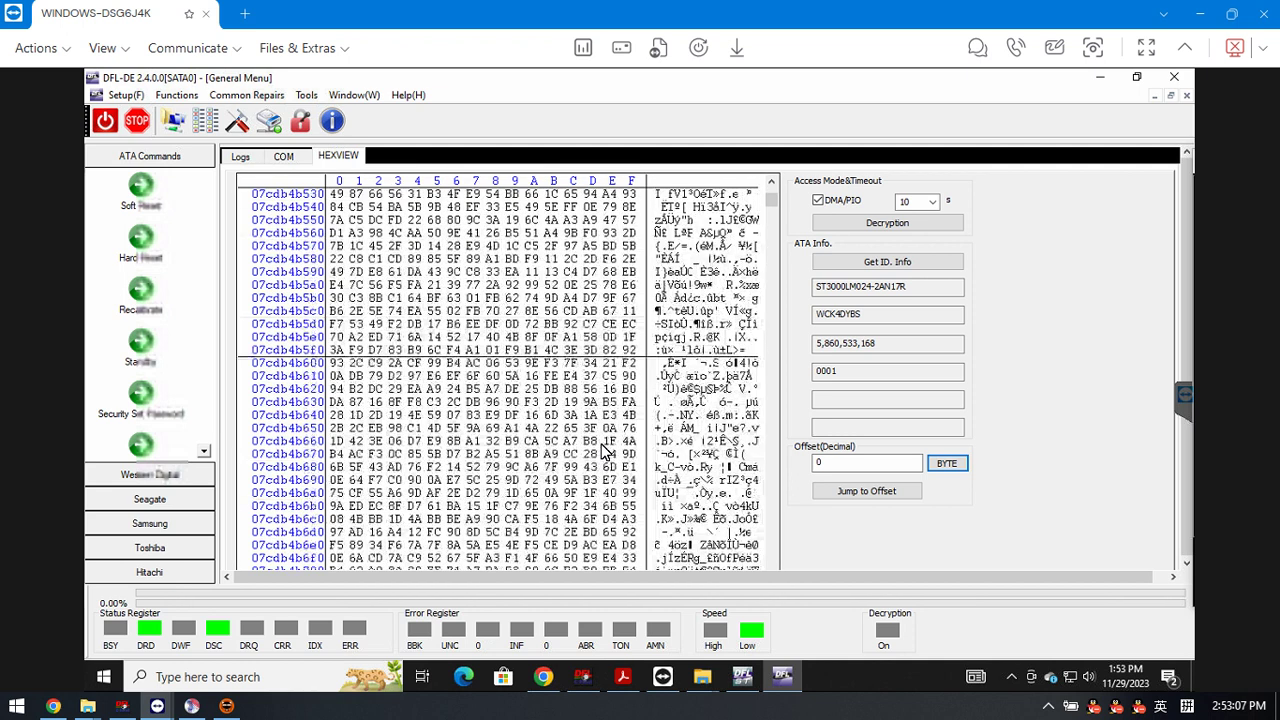
scroll(602, 446, up, 5)
click(776, 182)
click(775, 184)
click(774, 184)
click(774, 186)
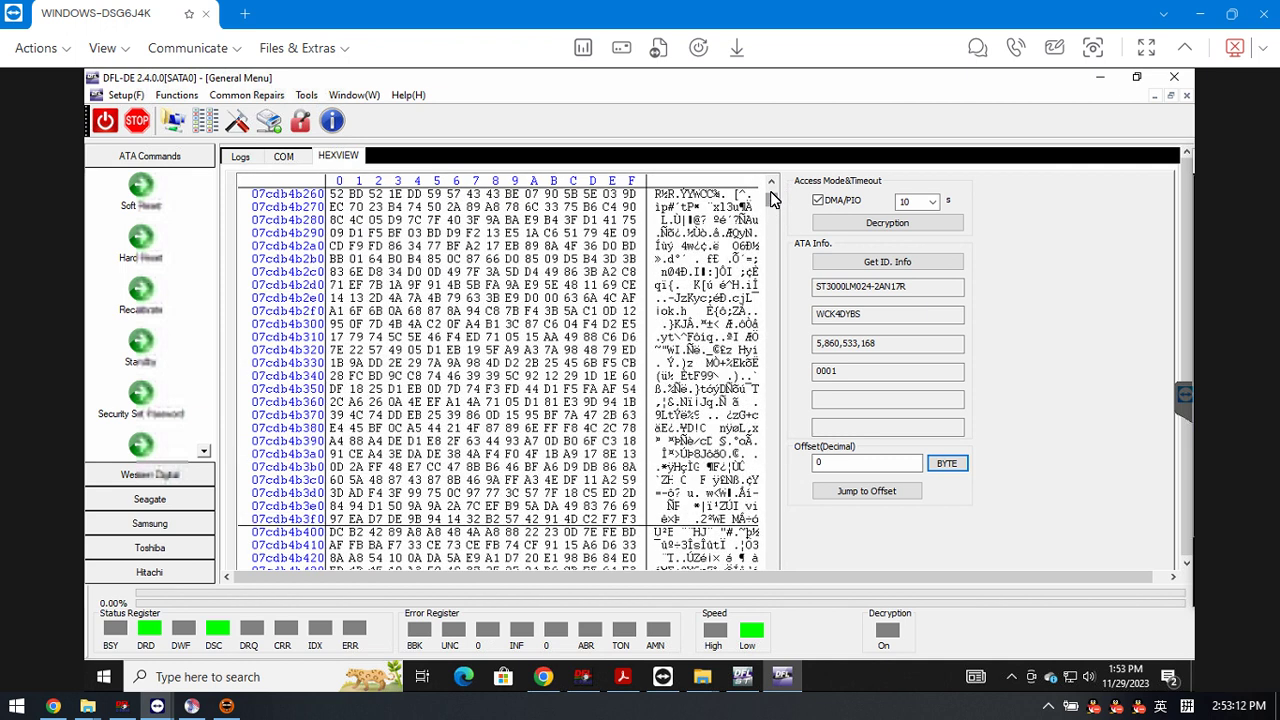
Step: Create a new File Extraction project for the source disk on SATA 0, with the map file NewTask.map and Auto-expand partition enabled
drag(770, 200, 772, 192)
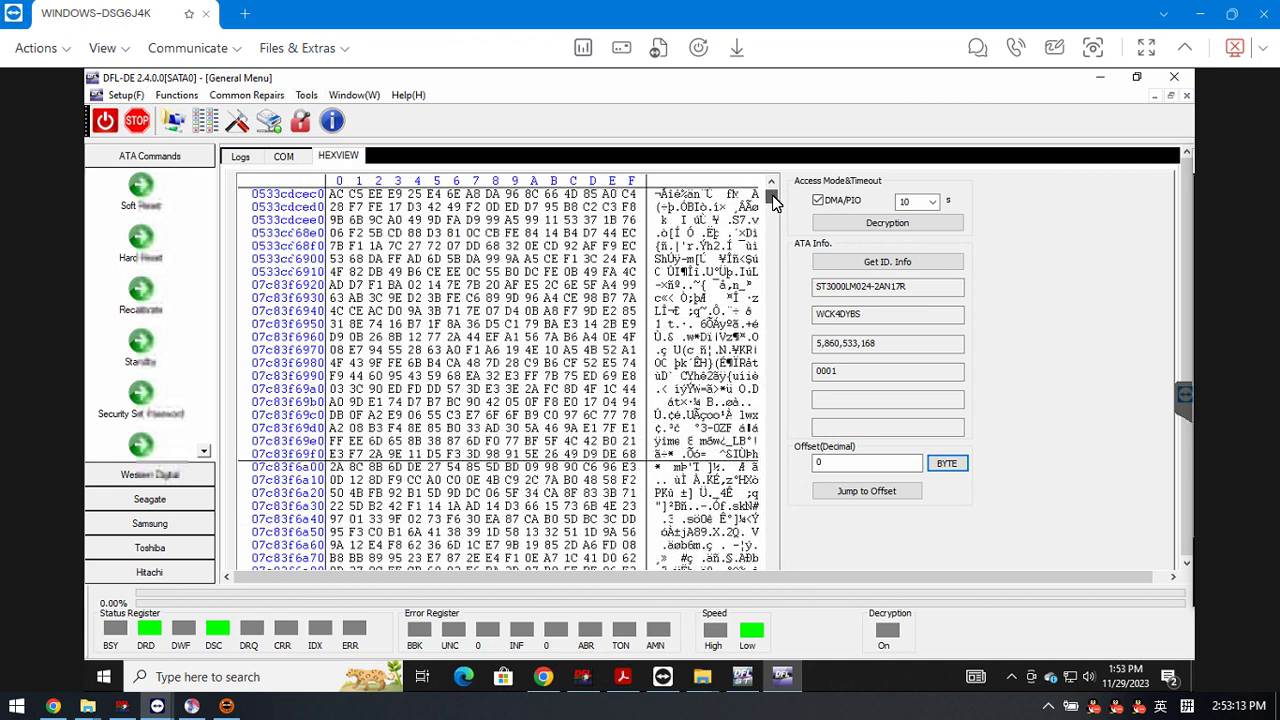
click(178, 120)
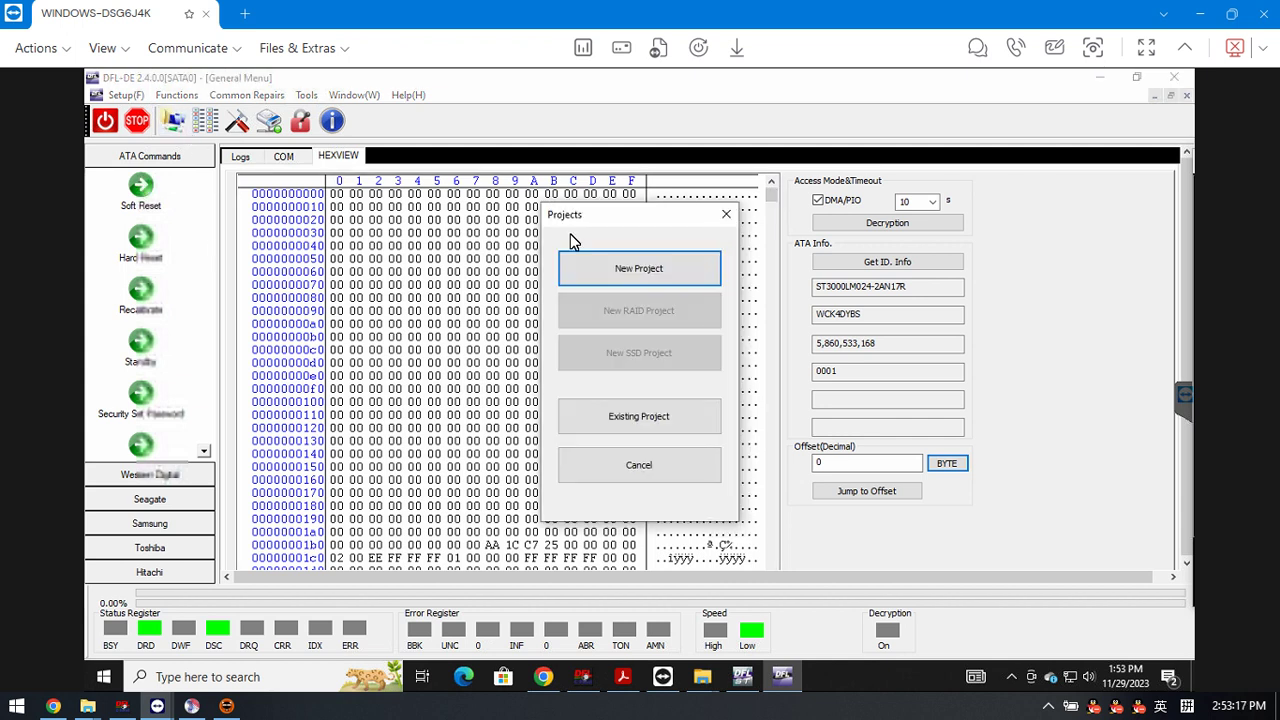
click(652, 268)
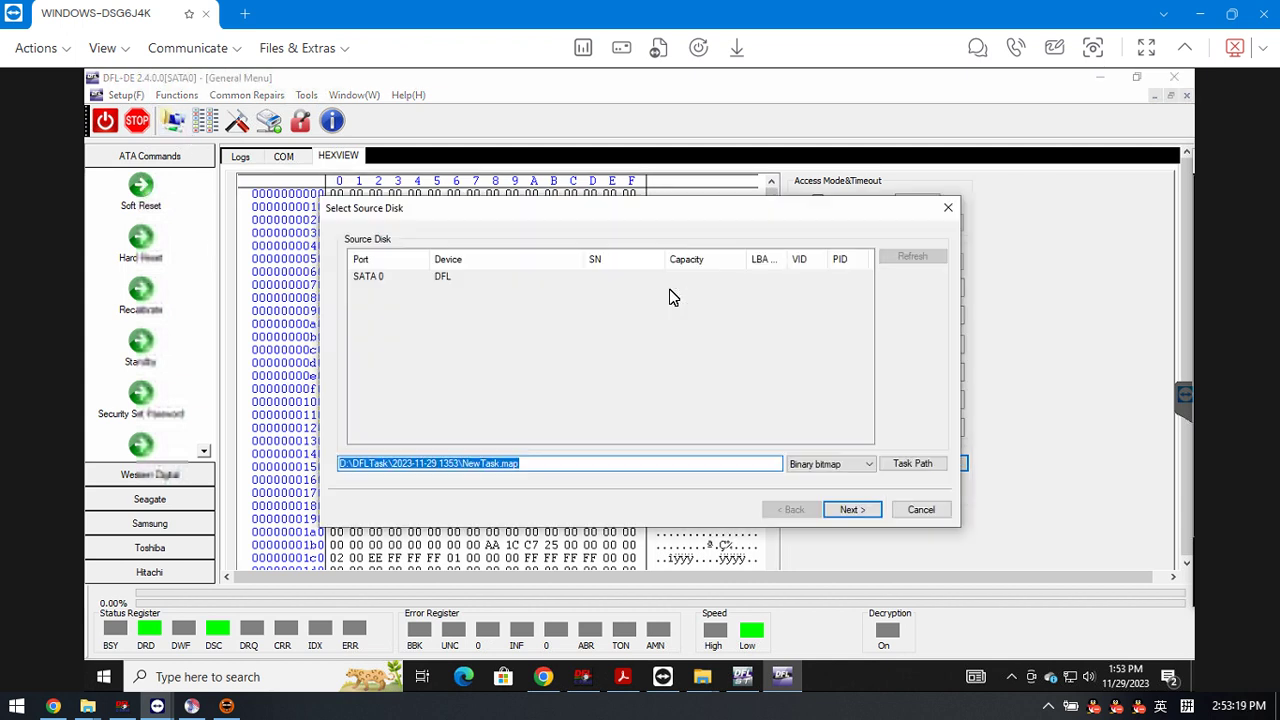
click(860, 512)
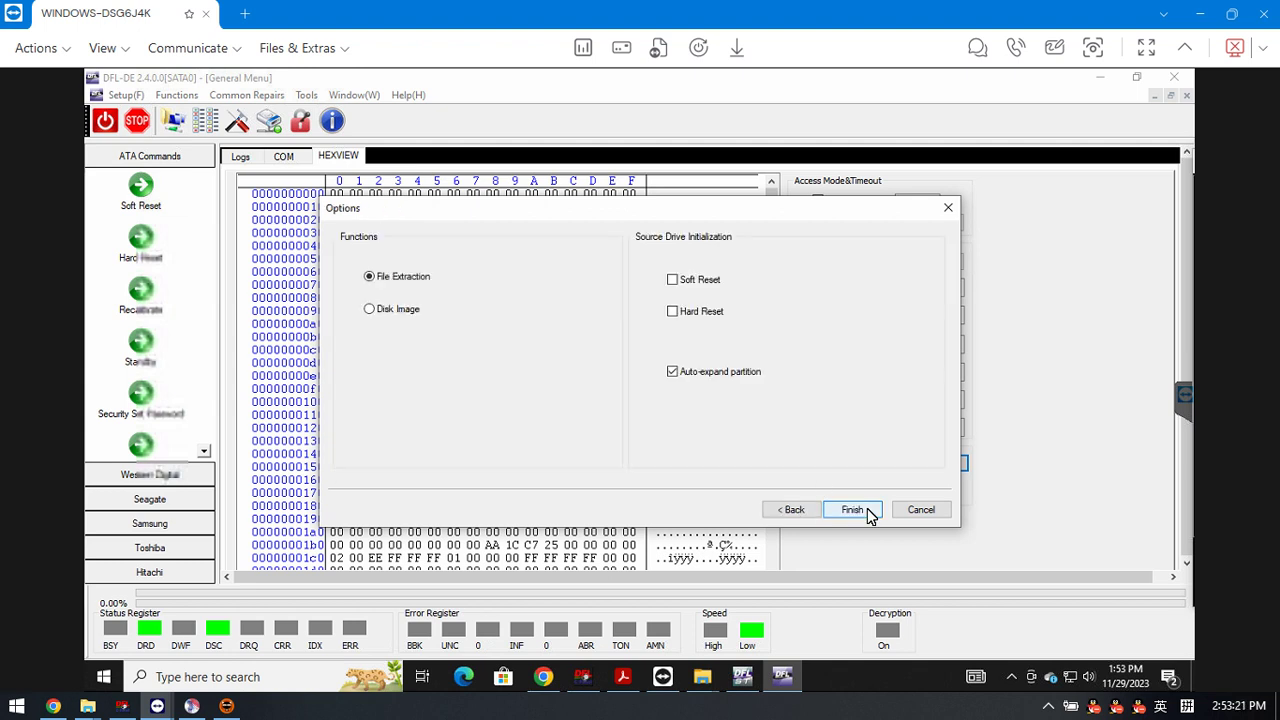
click(853, 510)
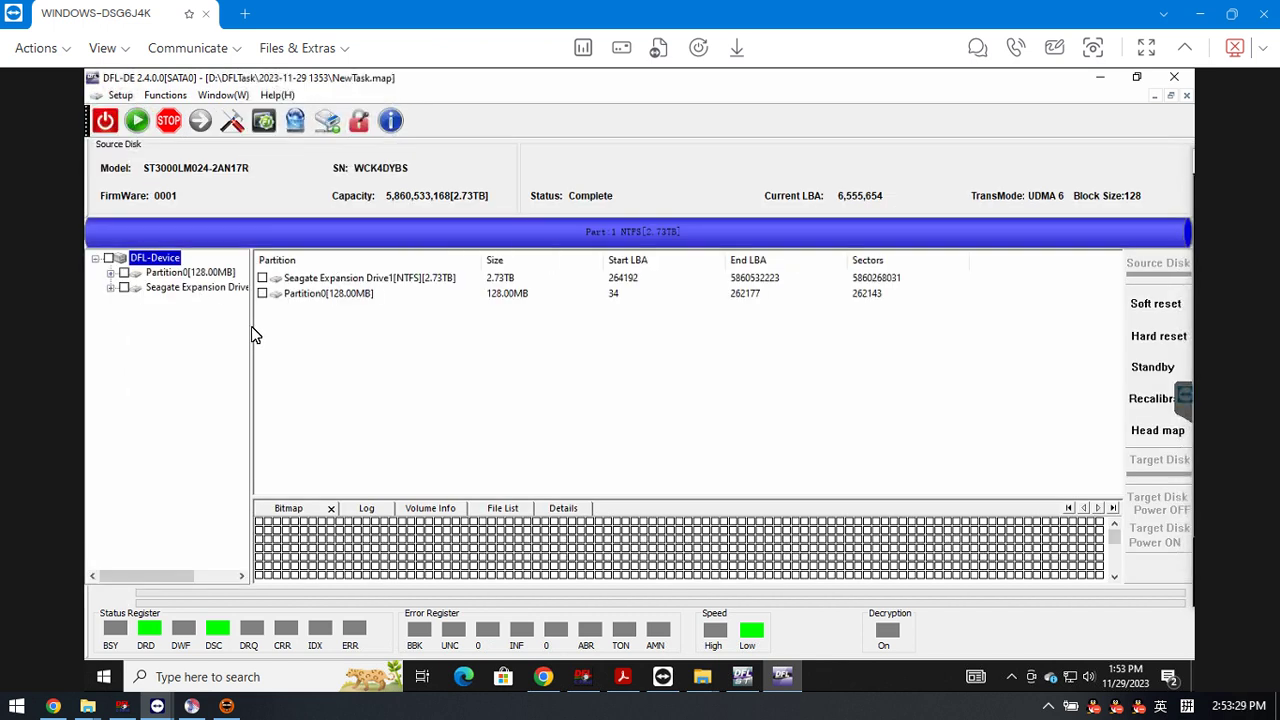
Step: Widen the partition tree and expand the Root folder of the Seagate Expansion Drive1 NTFS partition
drag(252, 326, 326, 326)
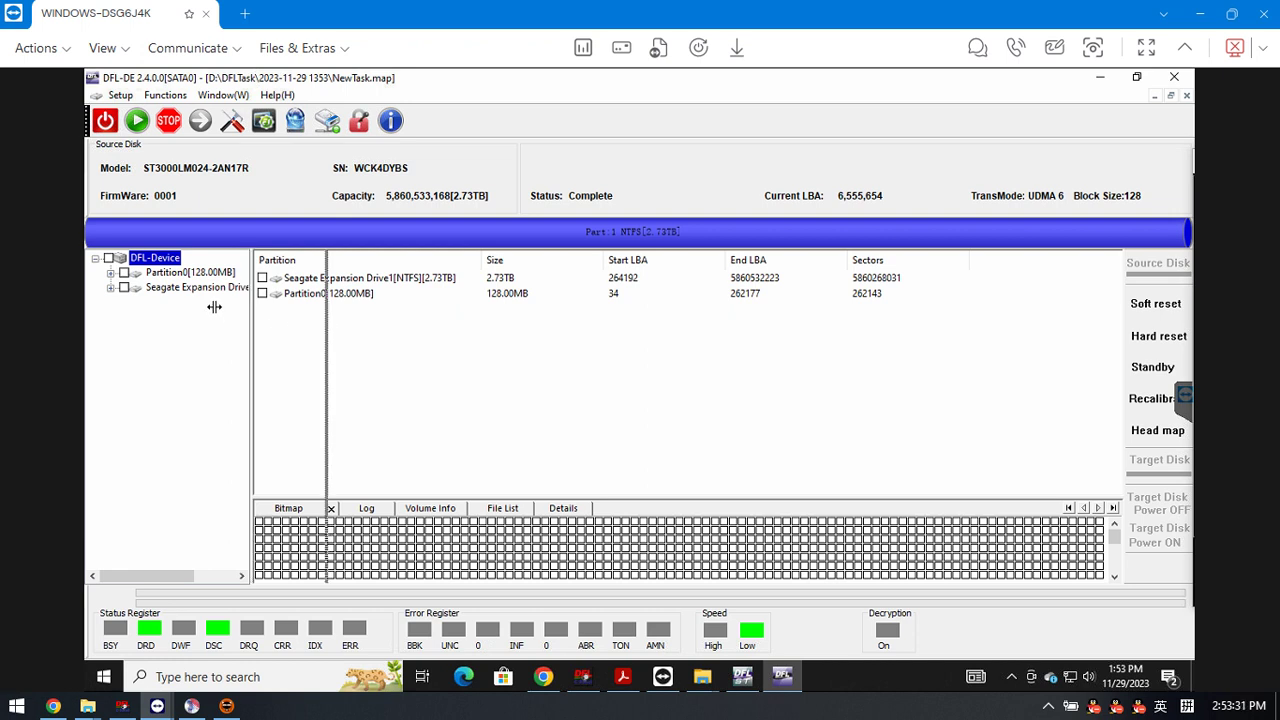
click(222, 290)
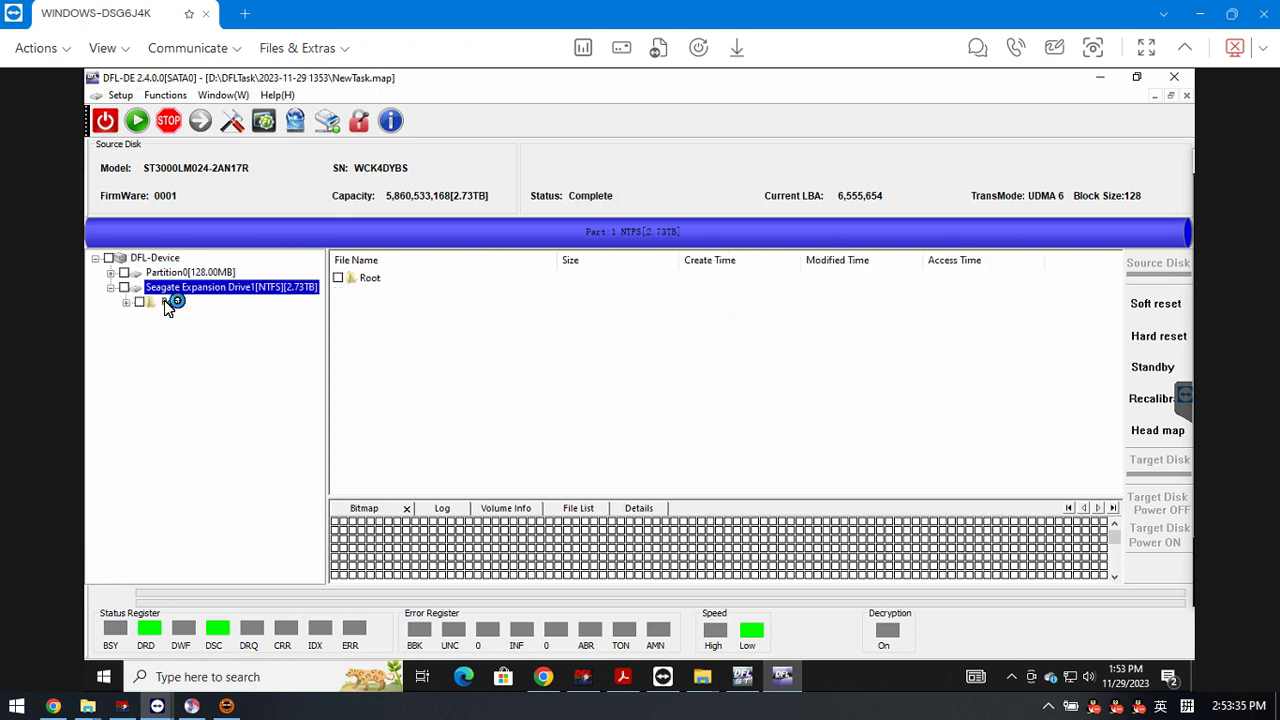
click(166, 302)
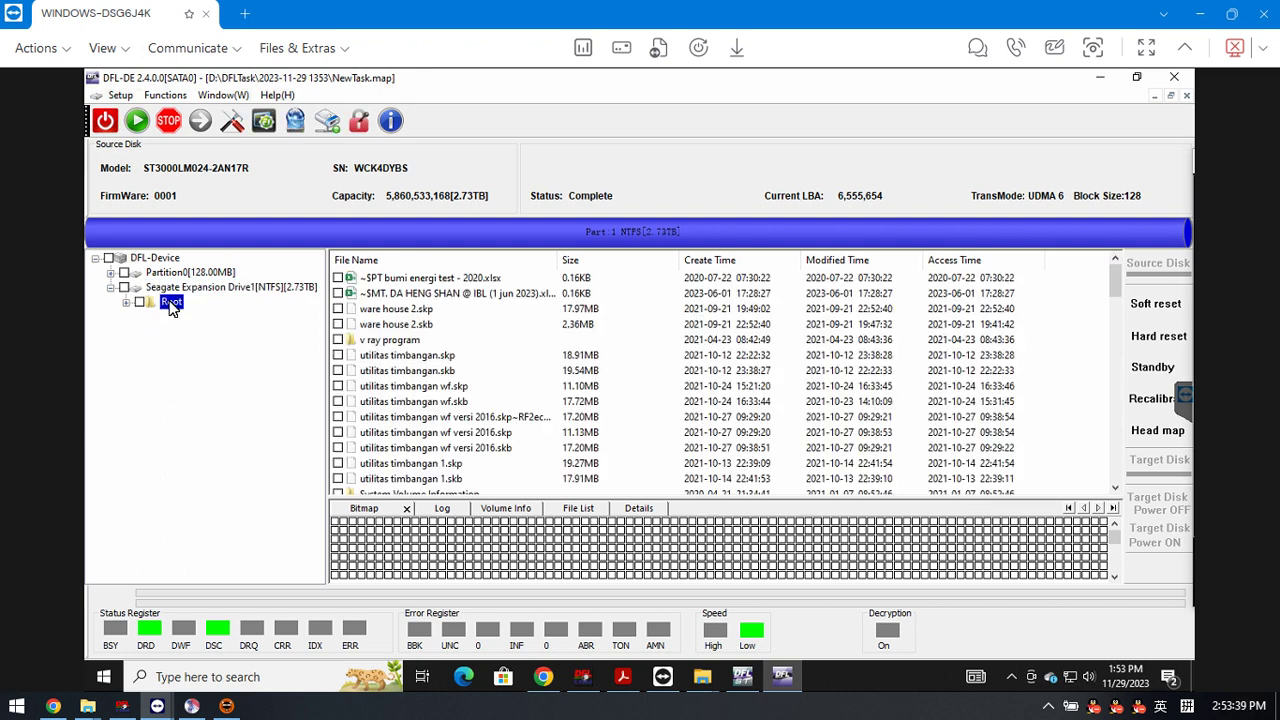
double_click(170, 304)
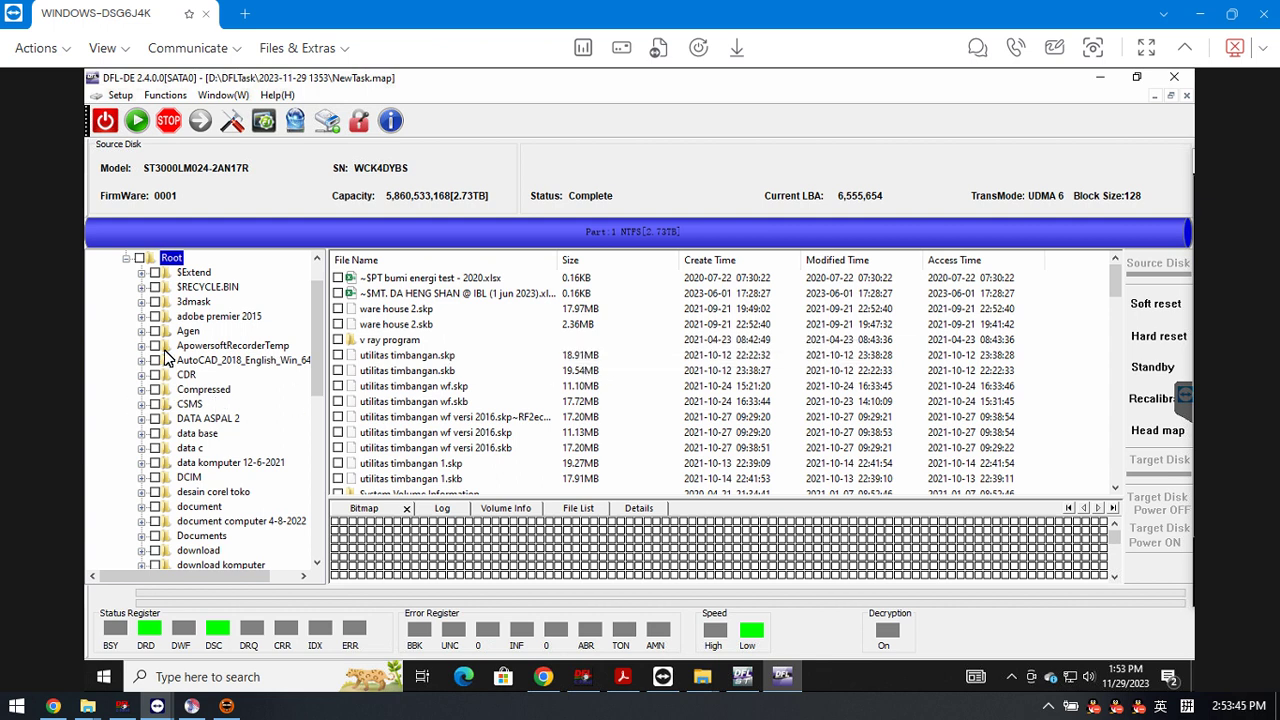
Step: Mark the adobe premier 2015 folder and open the recovery options for it
click(155, 317)
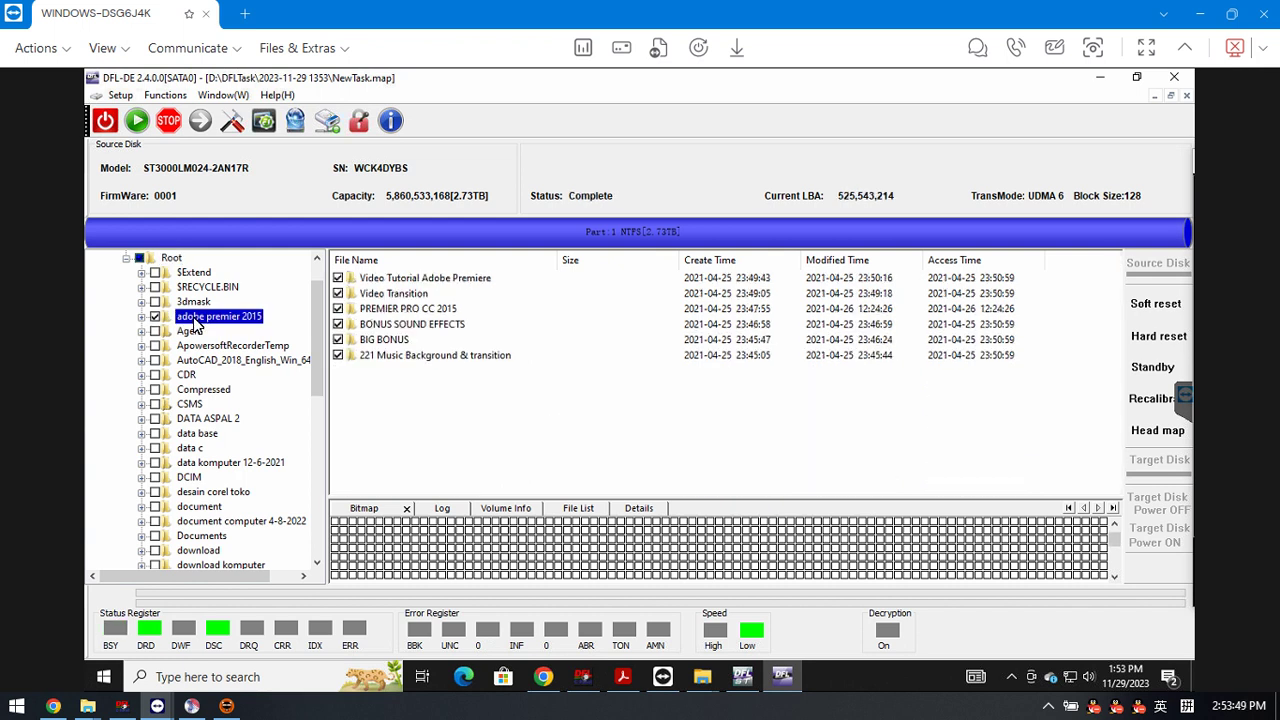
right_click(196, 322)
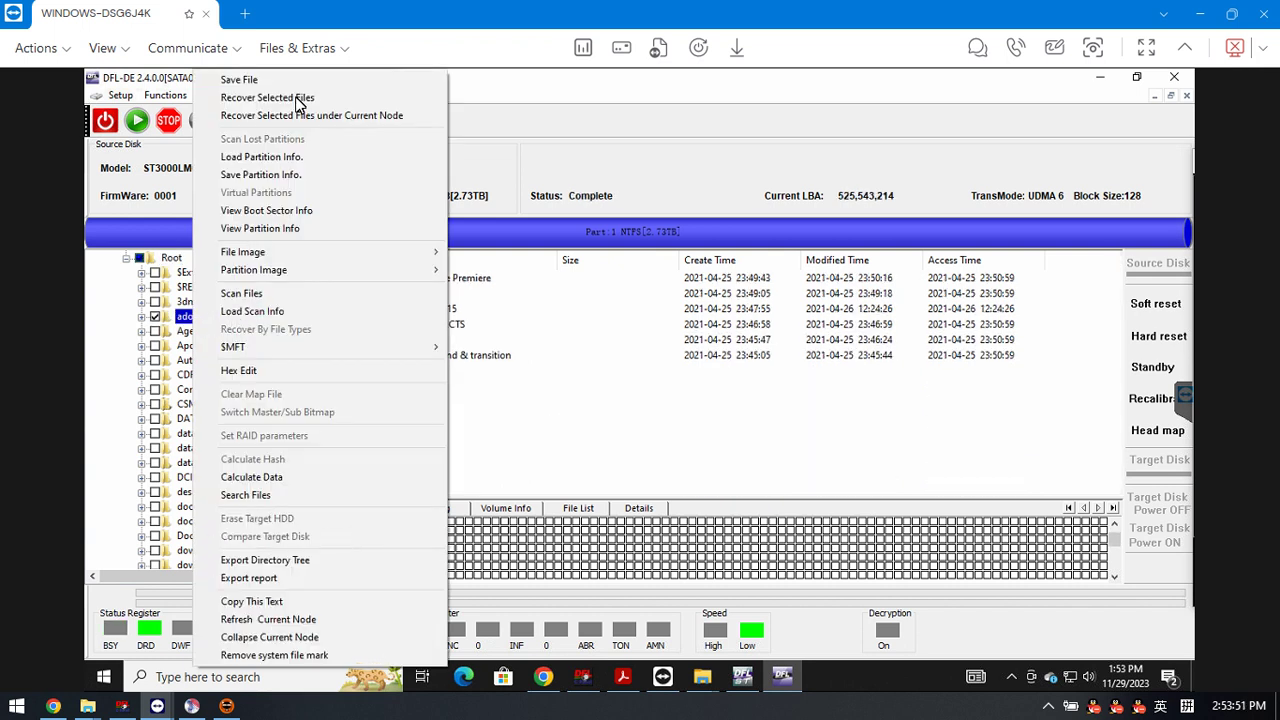